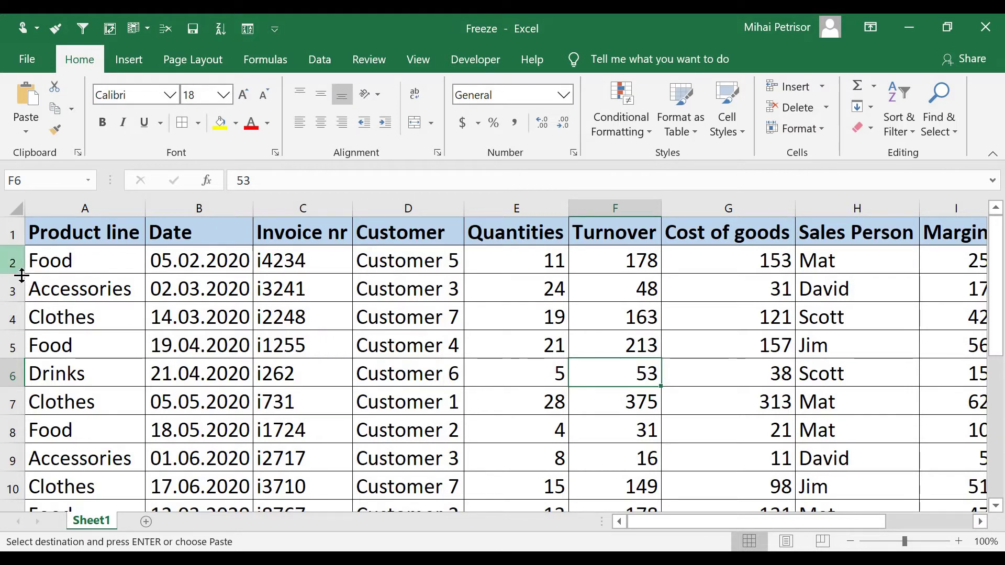
# - Look over the sales table's columns and its first records in rows 2 and 3
pyautogui.click(120, 256)
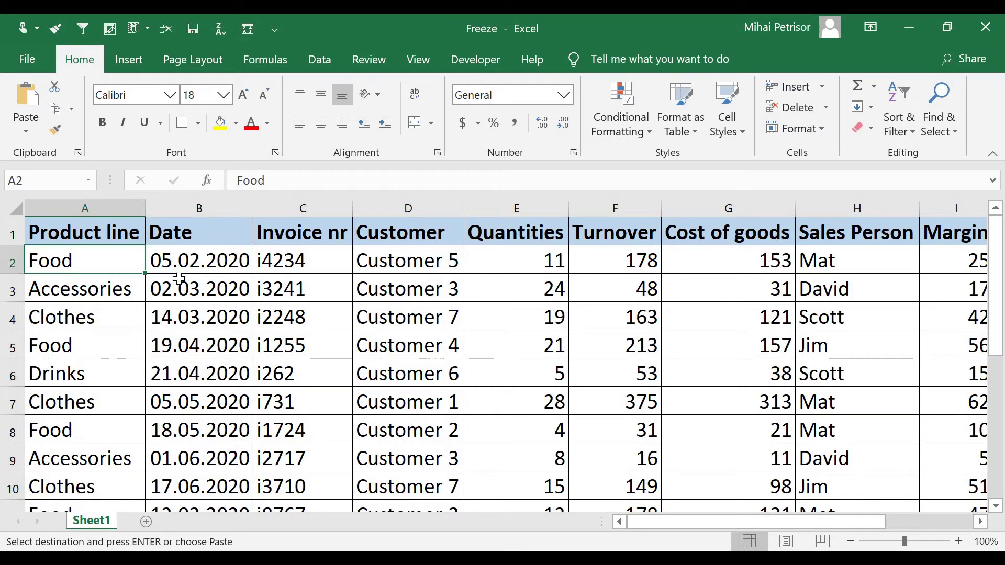
pyautogui.click(206, 265)
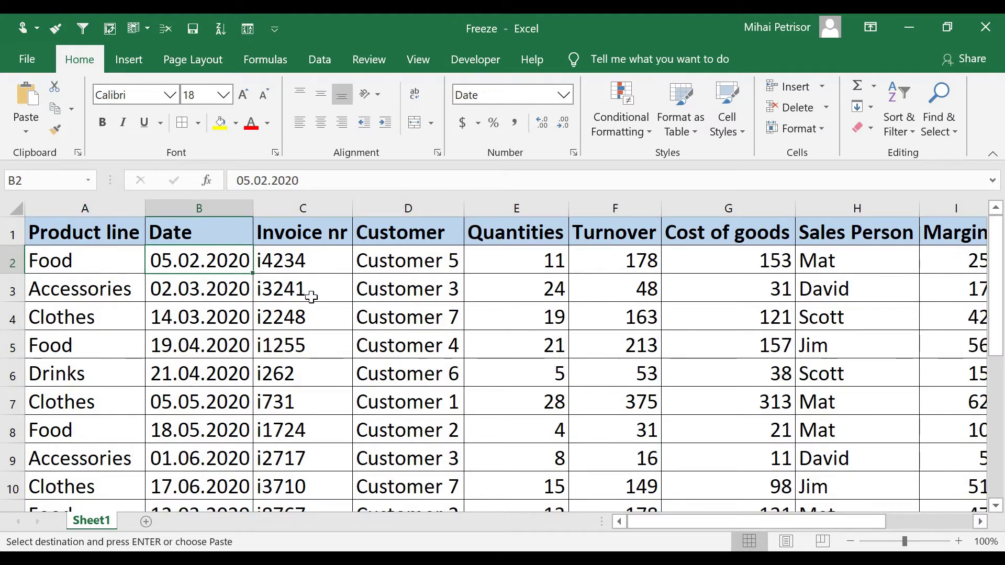
pyautogui.scroll(-1, 312, 297)
pyautogui.scroll(1, 310, 294)
pyautogui.moveTo(775, 528)
pyautogui.mouseDown()
pyautogui.moveTo(810, 537)
pyautogui.moveTo(776, 536)
pyautogui.mouseUp()
pyautogui.click(718, 267)
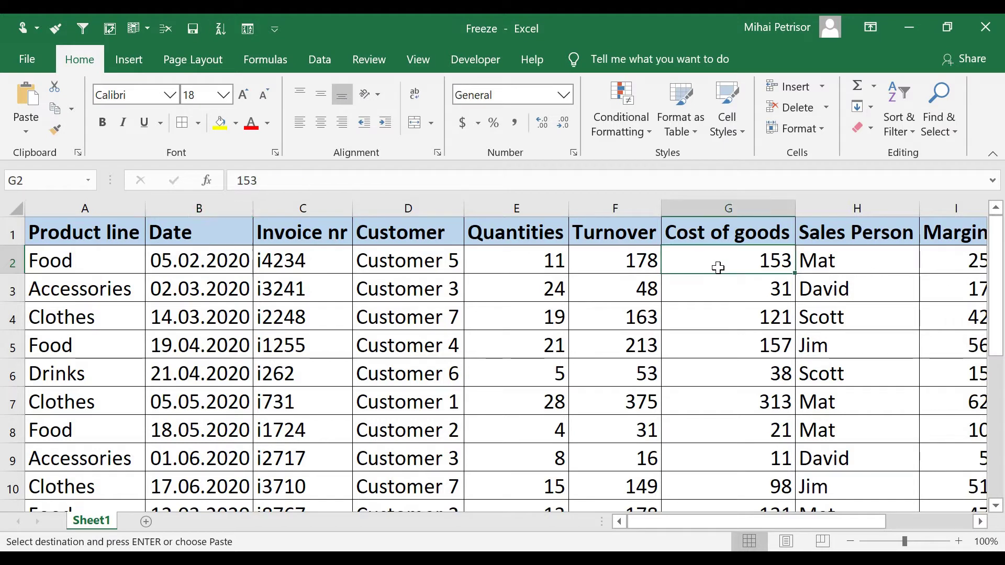
pyautogui.click(126, 259)
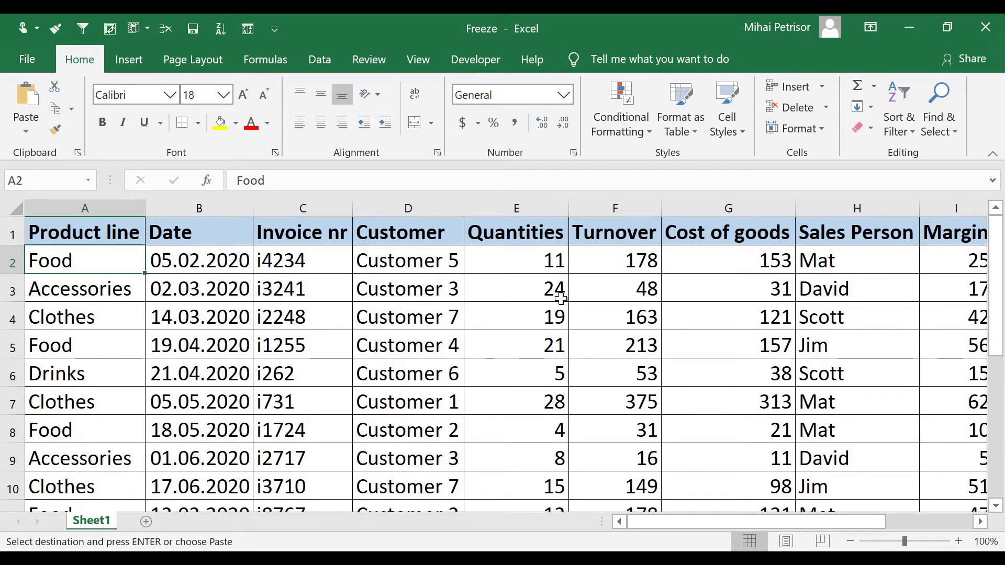
pyautogui.click(560, 299)
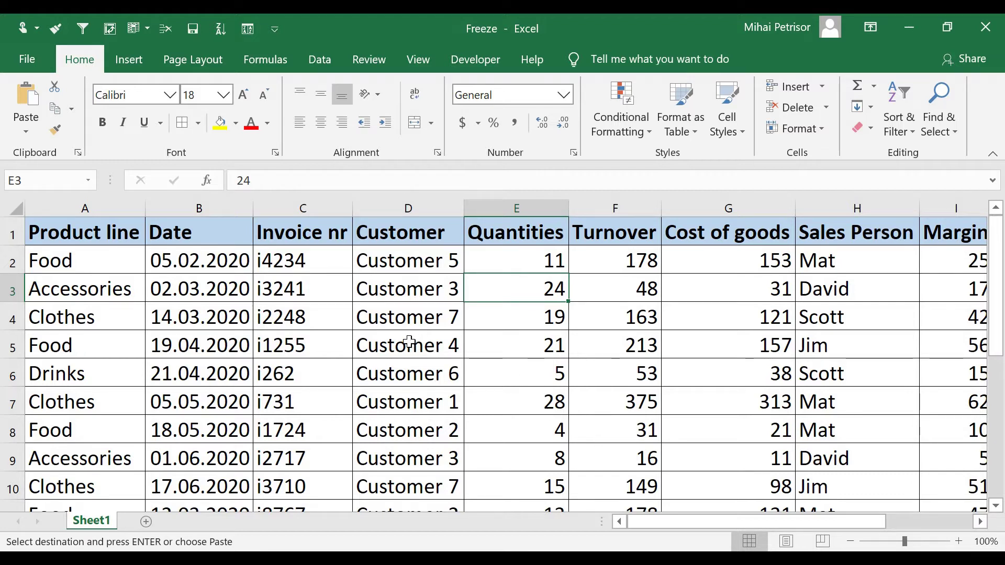
pyautogui.click(11, 234)
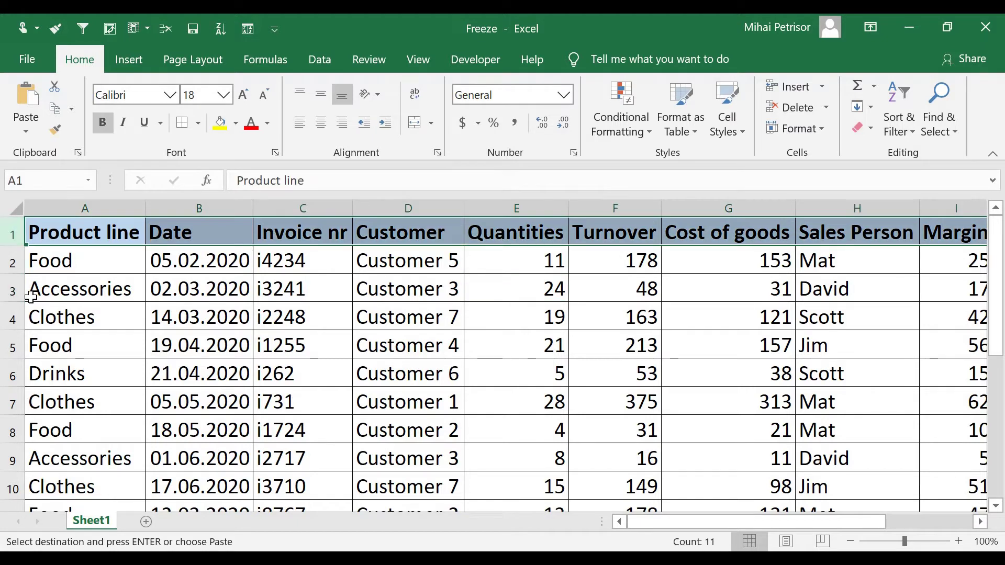
pyautogui.click(95, 262)
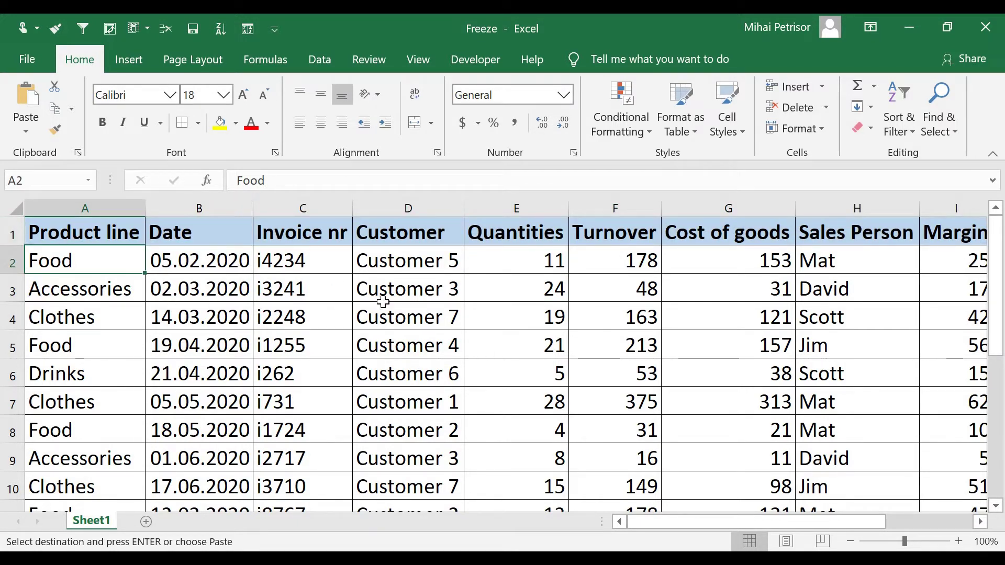
pyautogui.click(615, 292)
pyautogui.moveTo(811, 520); pyautogui.dragTo(787, 522)
pyautogui.click(197, 292)
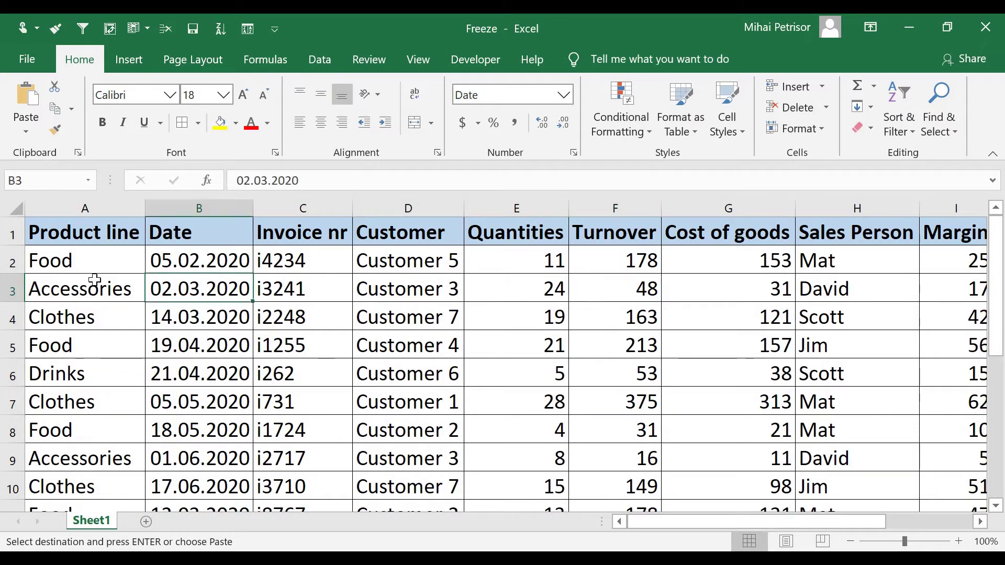
pyautogui.click(94, 286)
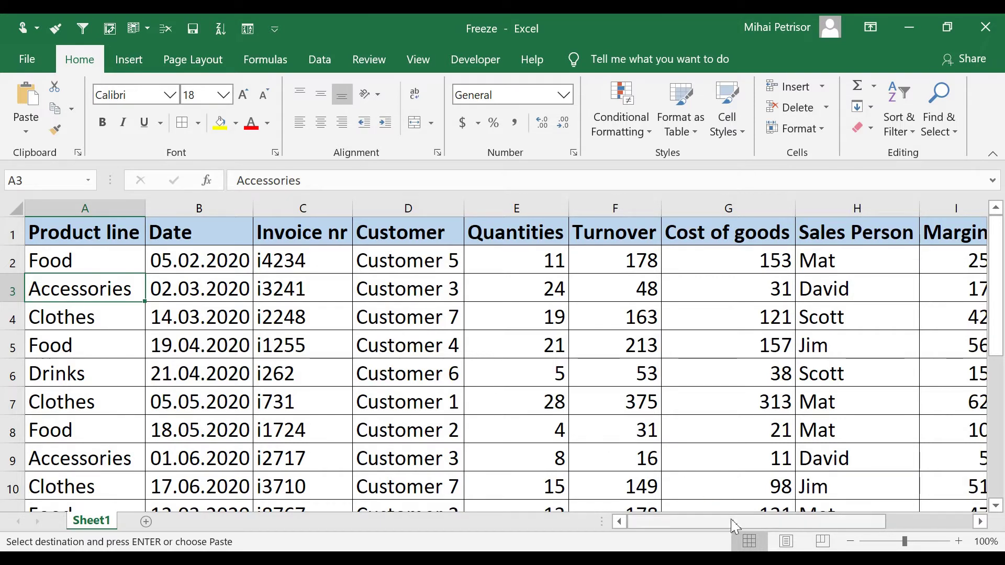
pyautogui.moveTo(729, 522); pyautogui.dragTo(672, 525)
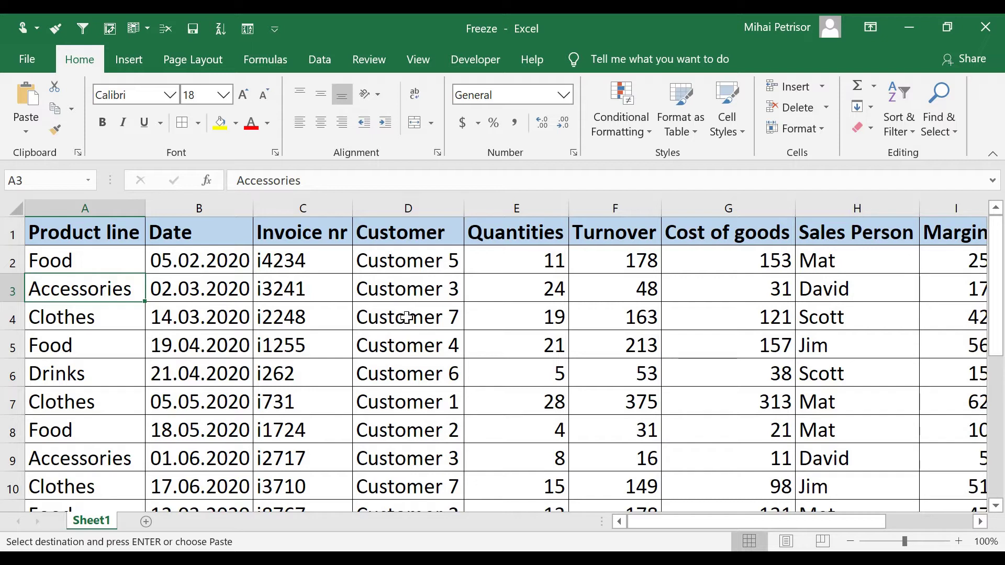
# - Examine the header row and the extent of the table's columns from Product line to Margin
pyautogui.click(123, 225)
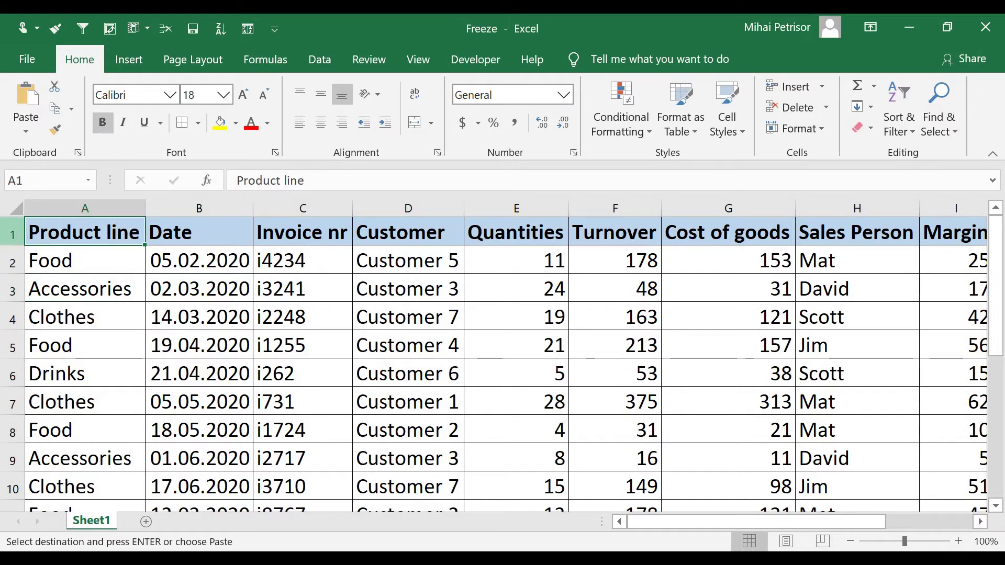
pyautogui.click(12, 232)
pyautogui.moveTo(101, 264); pyautogui.dragTo(112, 455)
pyautogui.moveTo(117, 209); pyautogui.dragTo(913, 210)
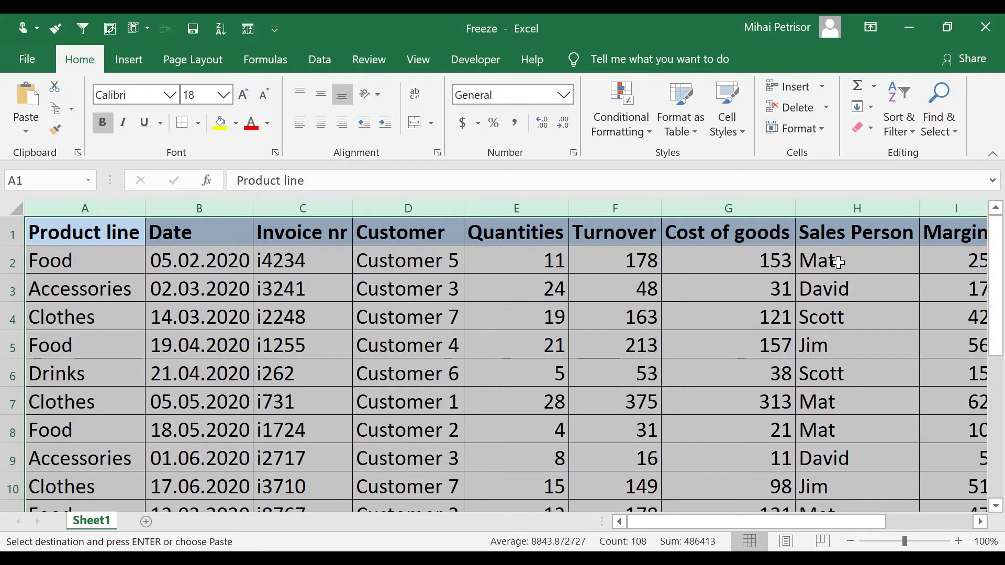
pyautogui.click(839, 262)
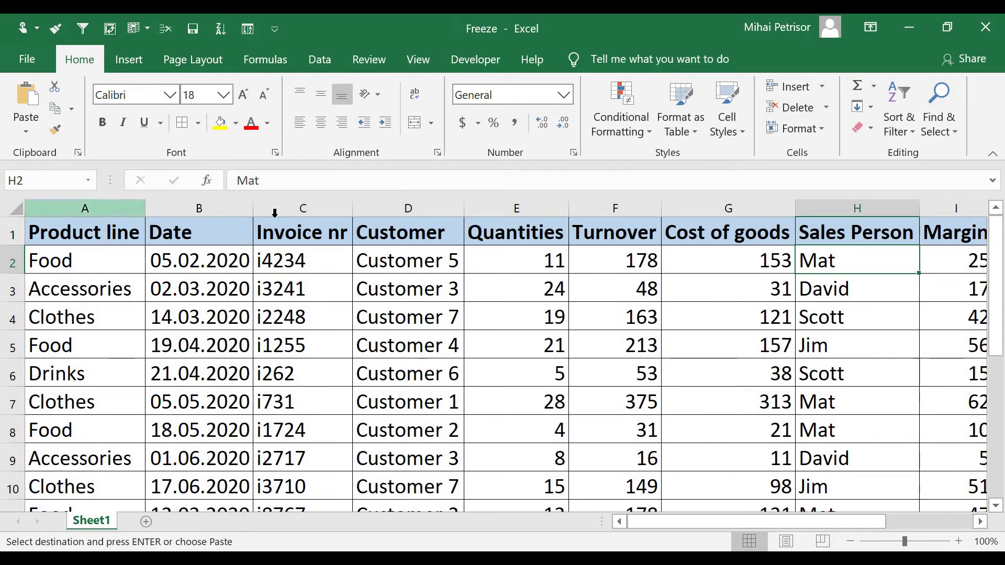
pyautogui.click(731, 257)
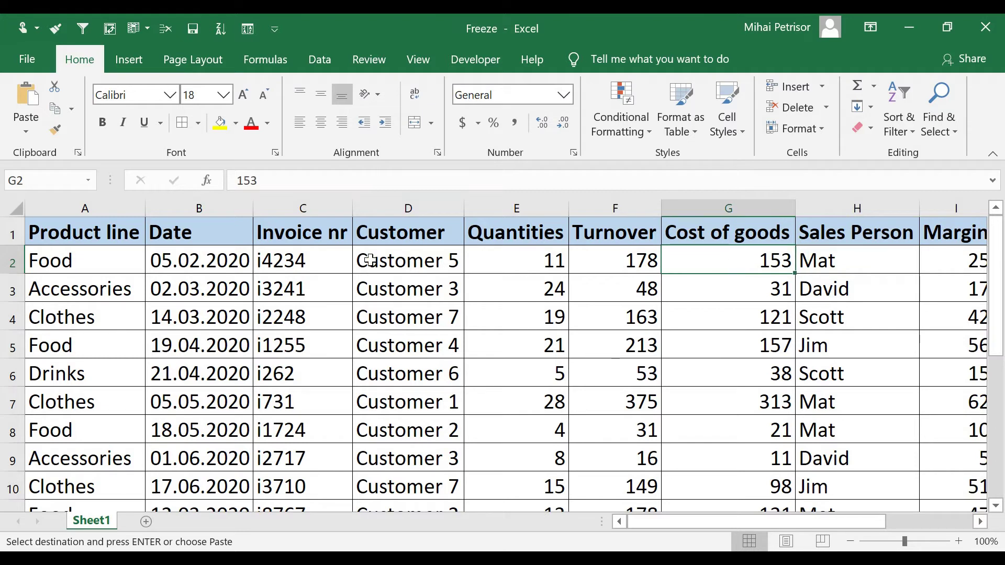
pyautogui.click(124, 260)
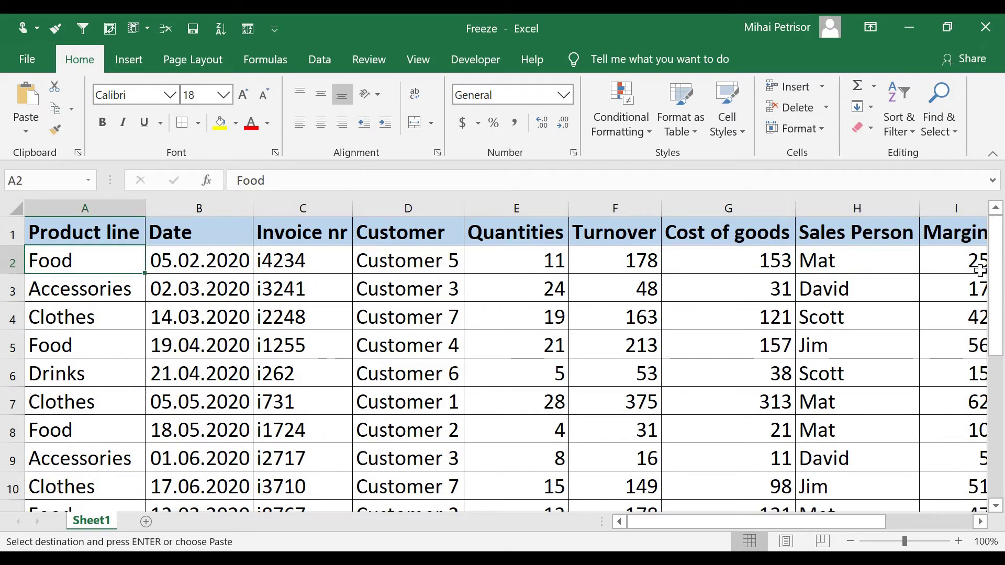
pyautogui.click(979, 269)
pyautogui.click(132, 270)
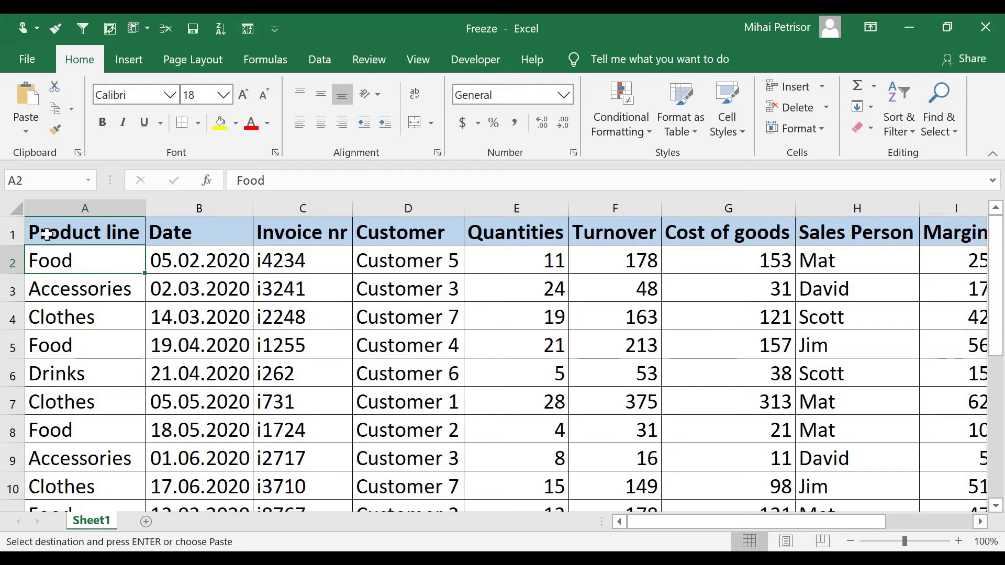
pyautogui.click(12, 232)
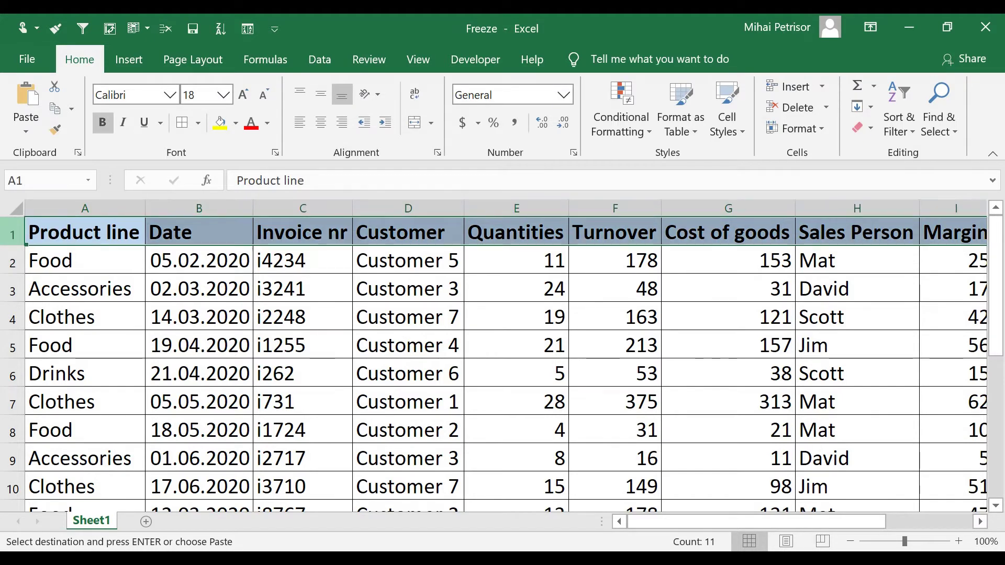
pyautogui.click(374, 269)
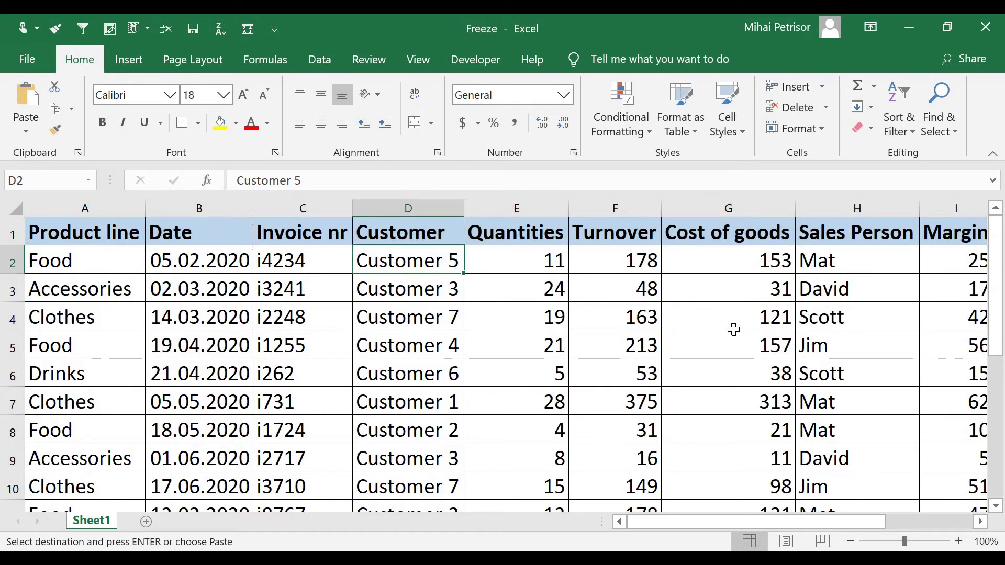
# - Examine the Quantities, Turnover and Cost of goods values in rows 7 to 12 with the header row out of view
pyautogui.scroll(-2, 734, 335)
pyautogui.scroll(2, 735, 329)
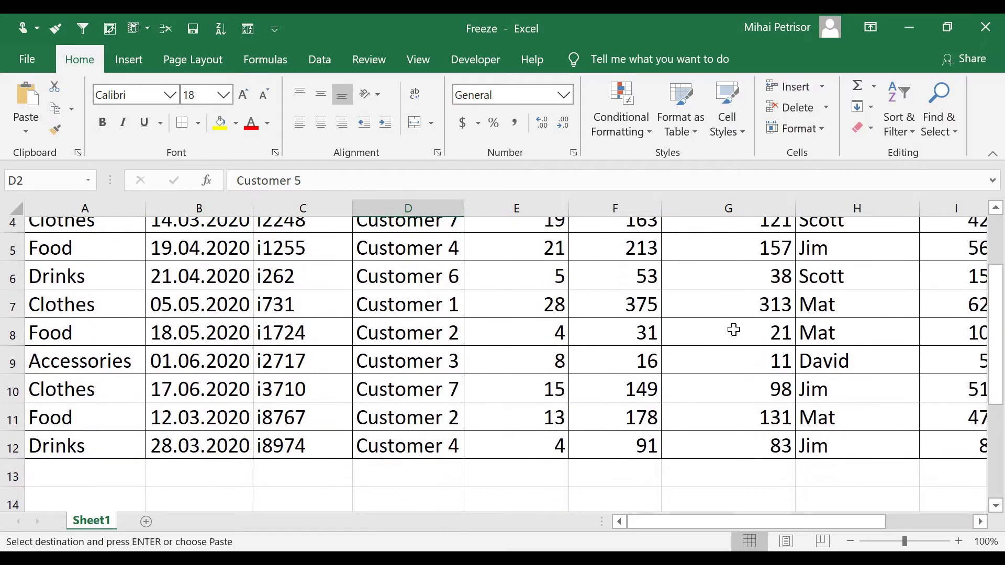
pyautogui.scroll(-1, 734, 330)
pyautogui.scroll(-2, 735, 330)
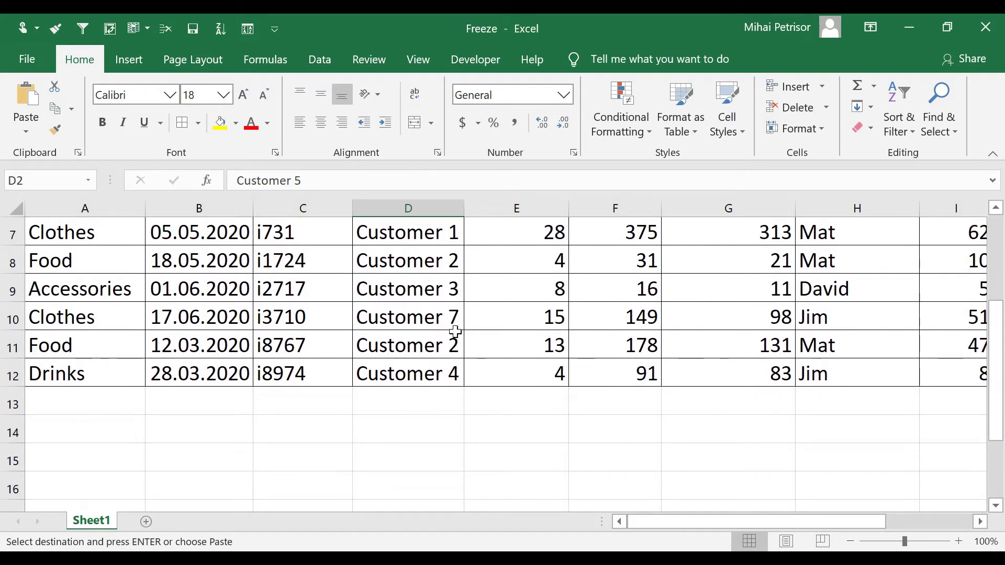
pyautogui.click(432, 338)
pyautogui.click(769, 322)
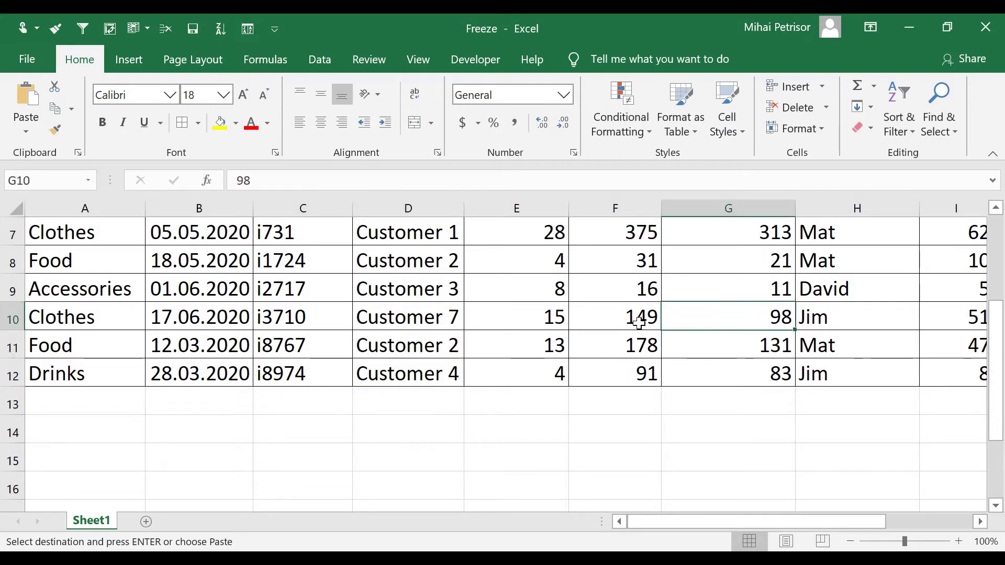
pyautogui.click(568, 317)
pyautogui.click(631, 322)
pyautogui.click(719, 324)
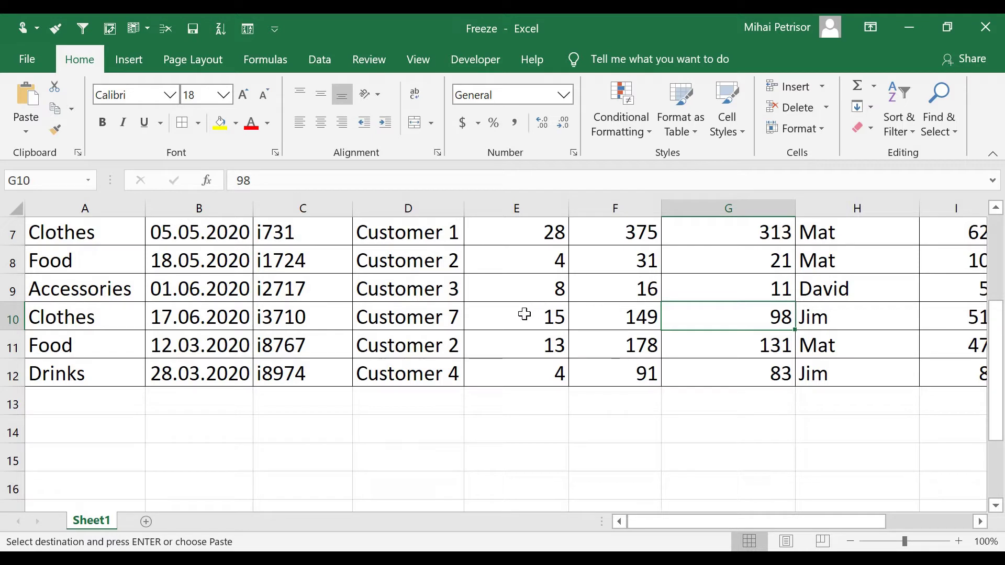
pyautogui.click(649, 322)
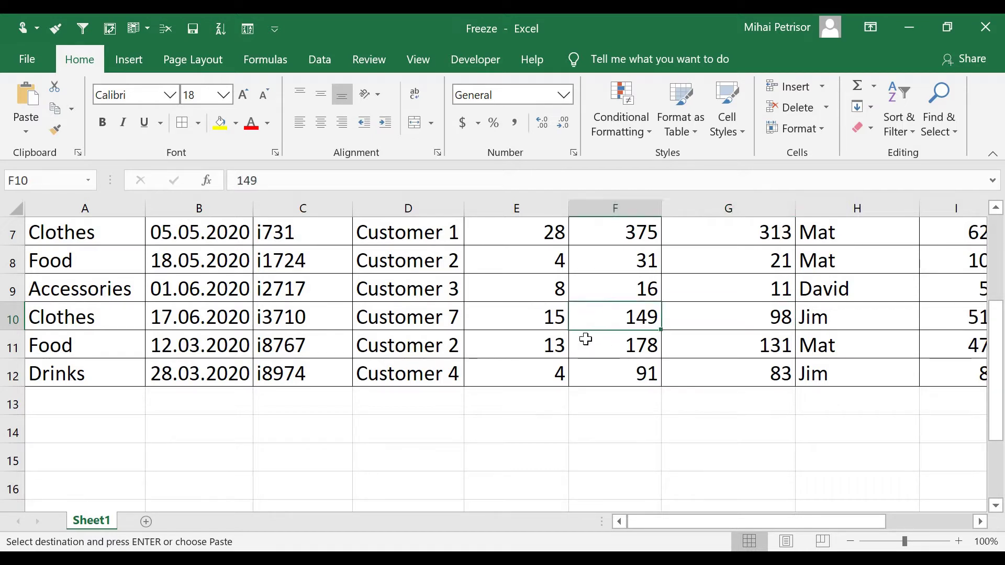
pyautogui.click(636, 241)
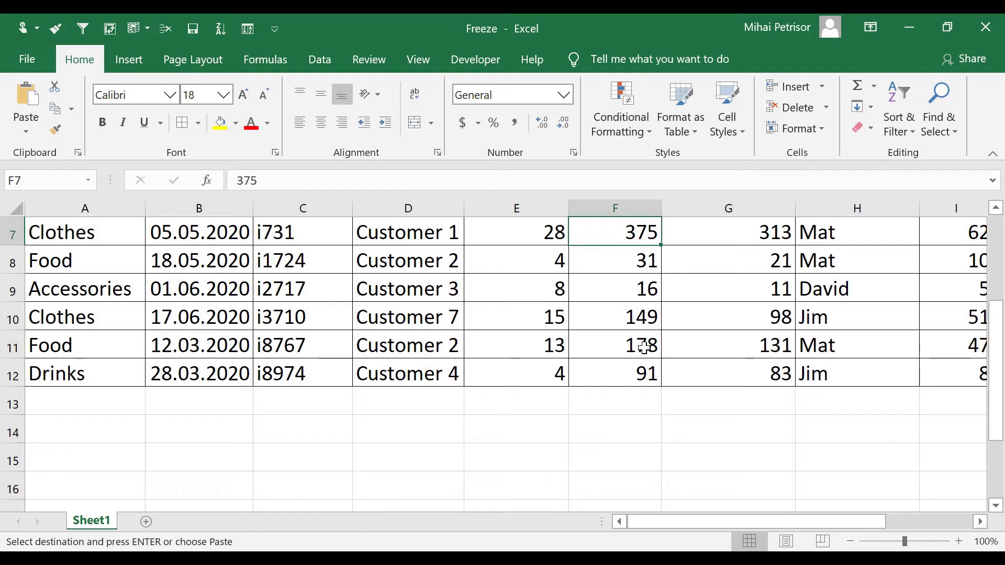
pyautogui.click(641, 324)
pyautogui.click(625, 340)
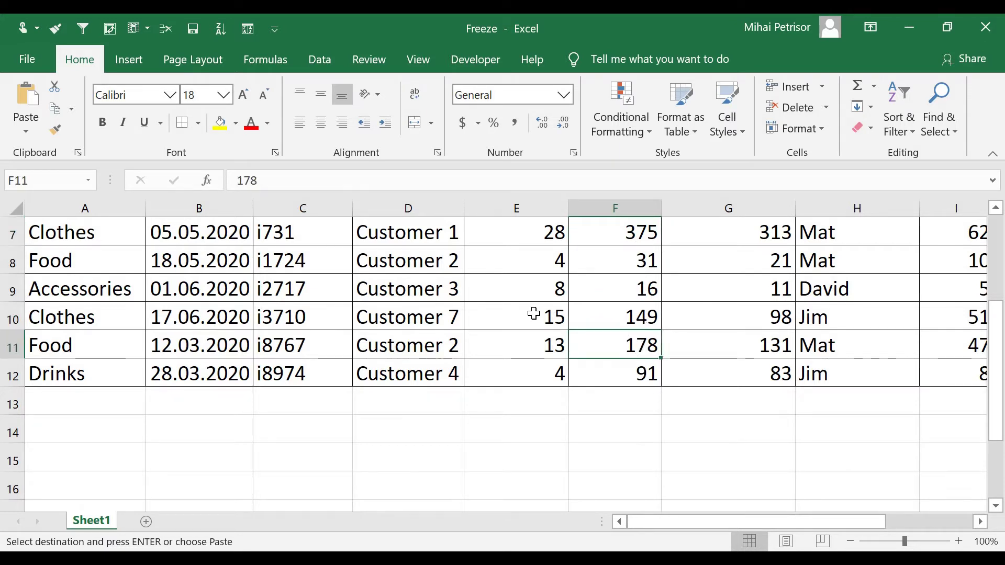
pyautogui.click(618, 325)
pyautogui.click(740, 324)
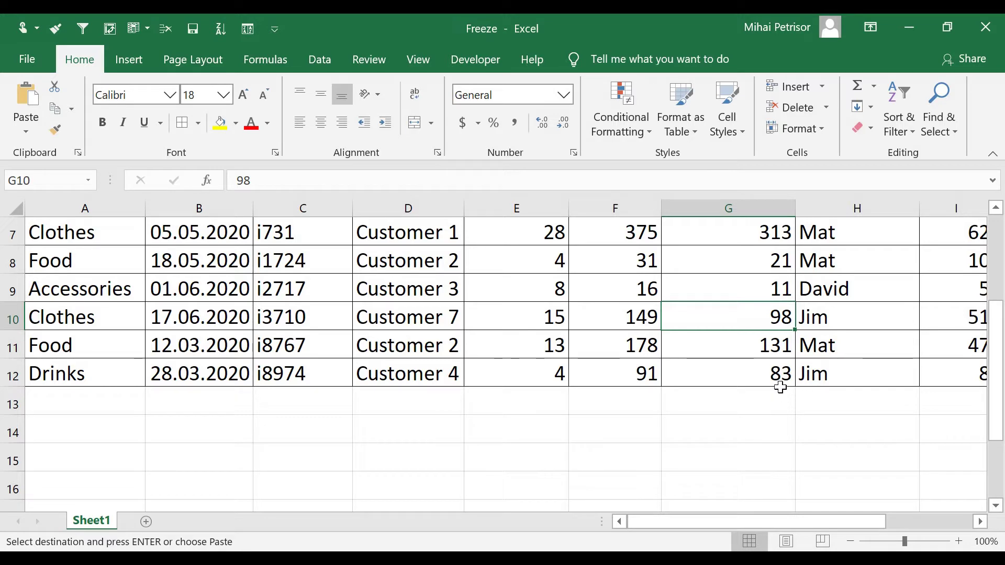
pyautogui.scroll(2, 694, 354)
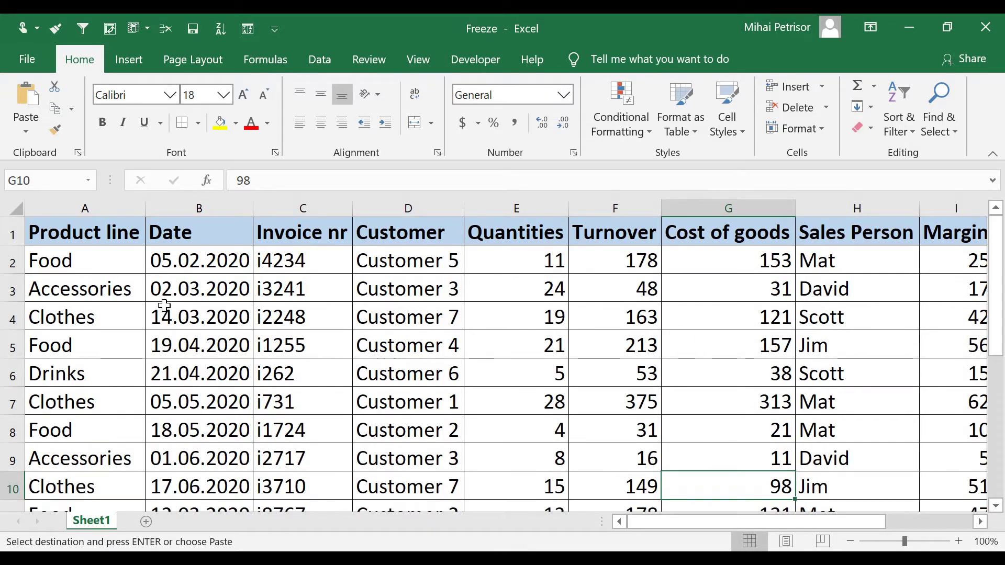
# - Freeze the worksheet's top row so the column headers stay in view
pyautogui.click(12, 234)
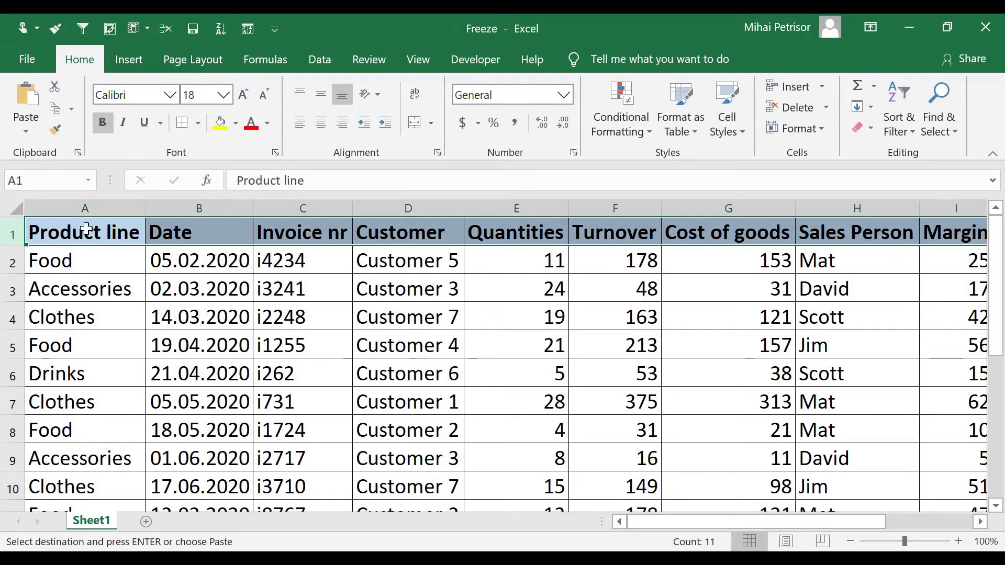
pyautogui.click(427, 66)
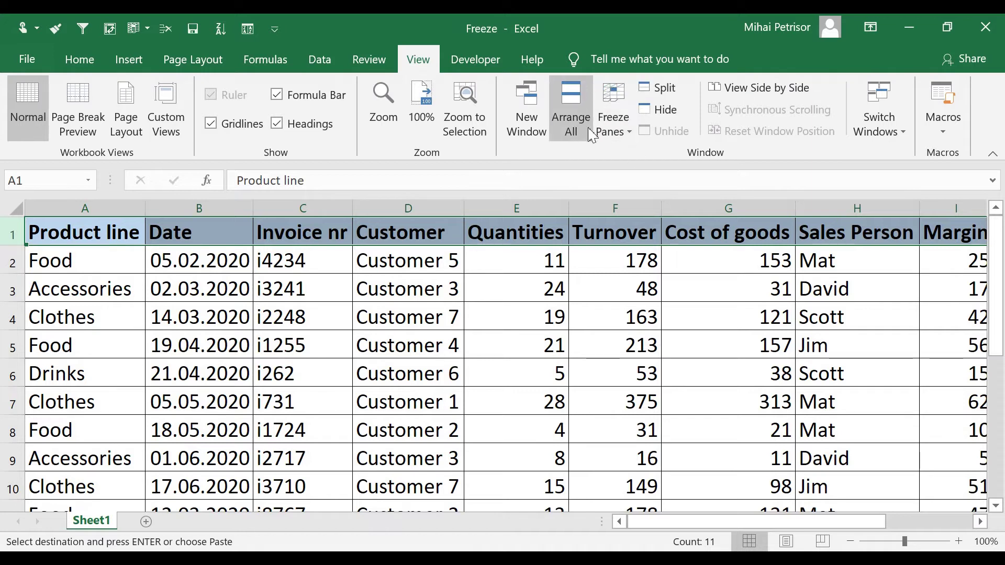
pyautogui.click(630, 133)
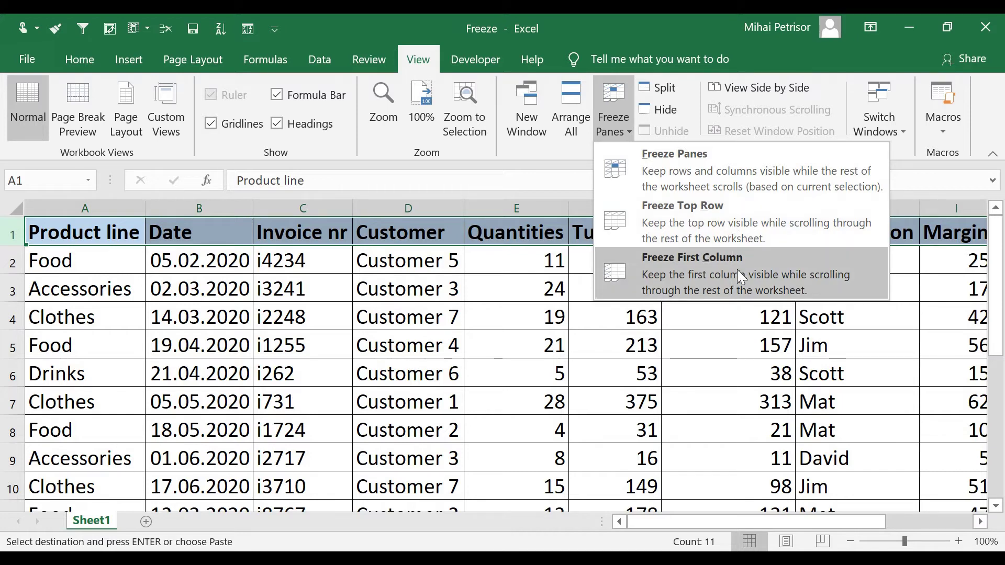
pyautogui.click(756, 225)
# - Check the frozen header row against the records in the lower part of the table, including the Turnover value in row 10
pyautogui.click(643, 234)
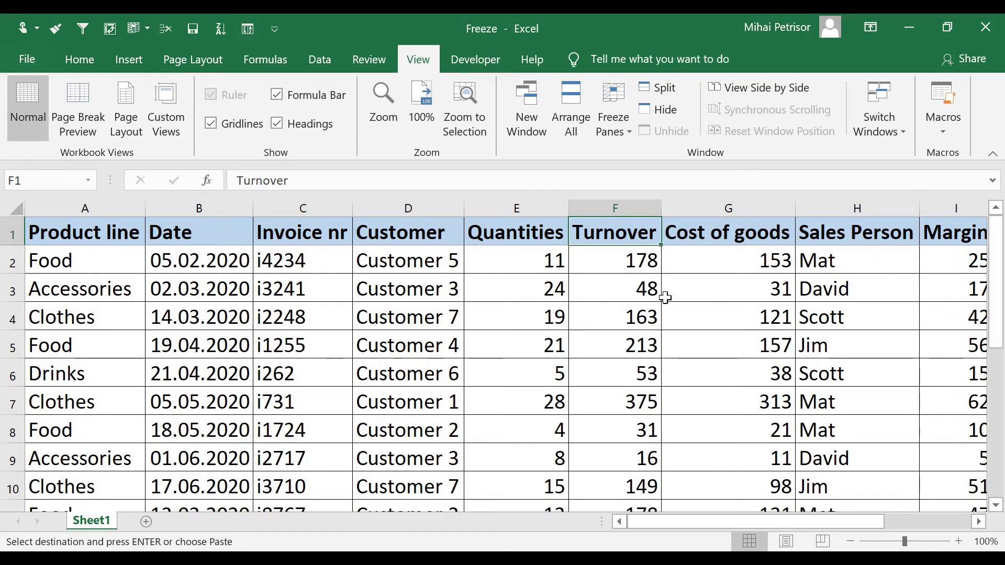
pyautogui.scroll(-3, 665, 297)
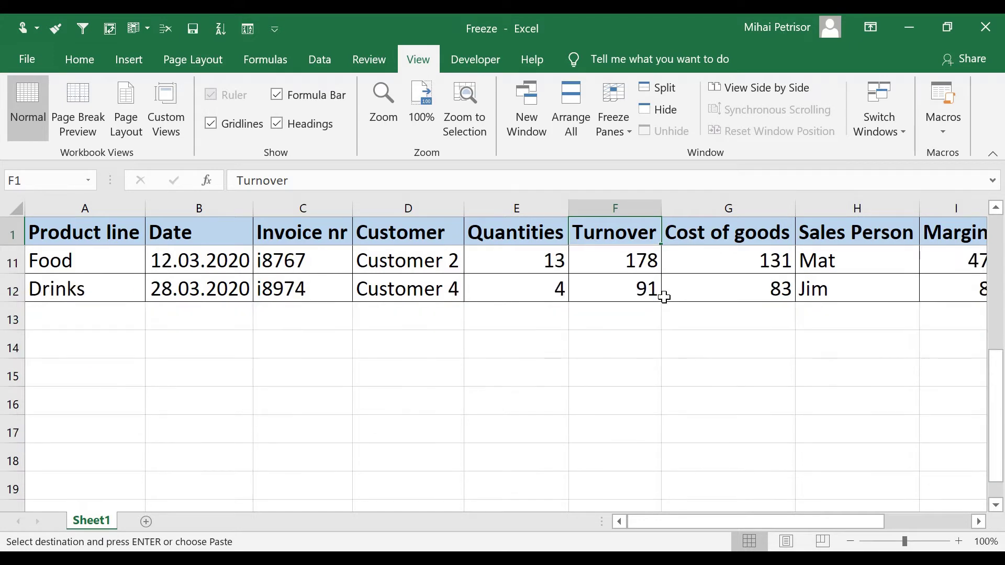
pyautogui.click(15, 231)
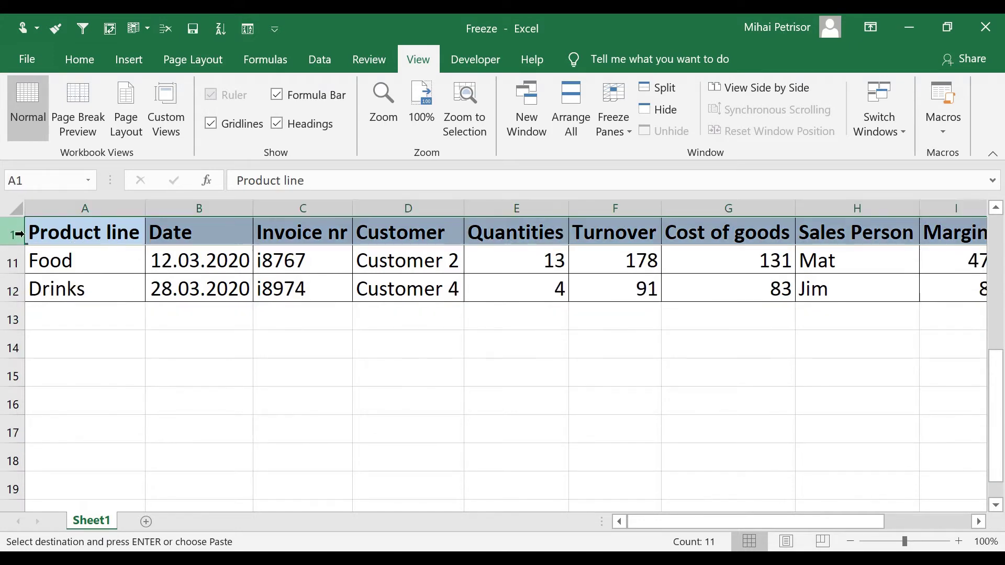
pyautogui.scroll(1, 654, 291)
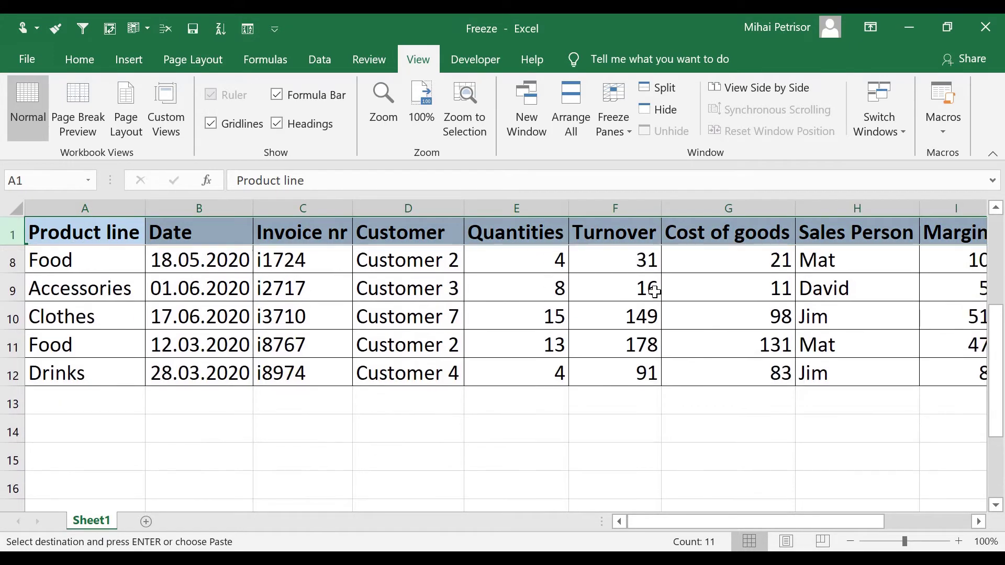
pyautogui.click(574, 325)
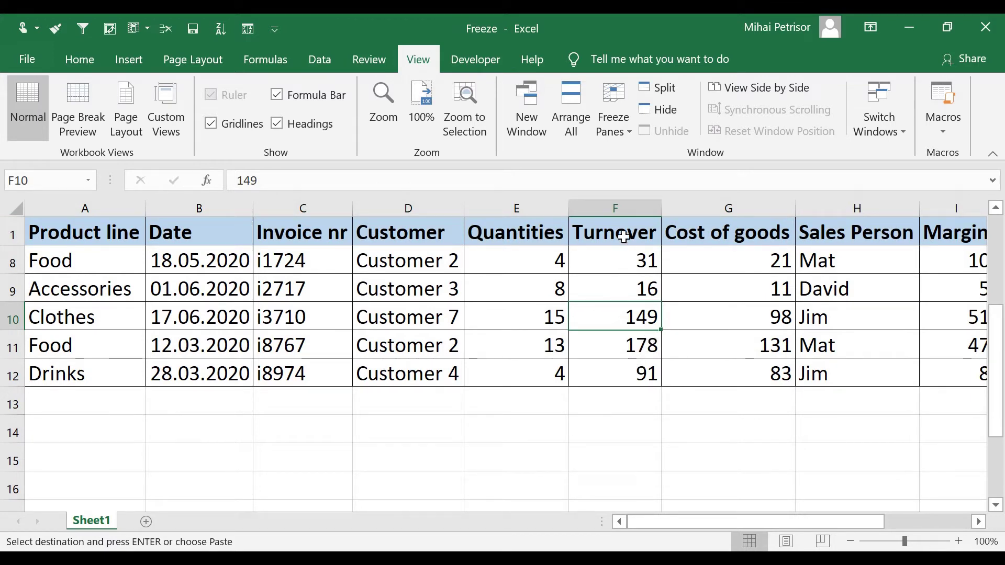
# - Compare row 10's Cost of goods, Margin and Quantities values with the frozen column headers
pyautogui.click(624, 236)
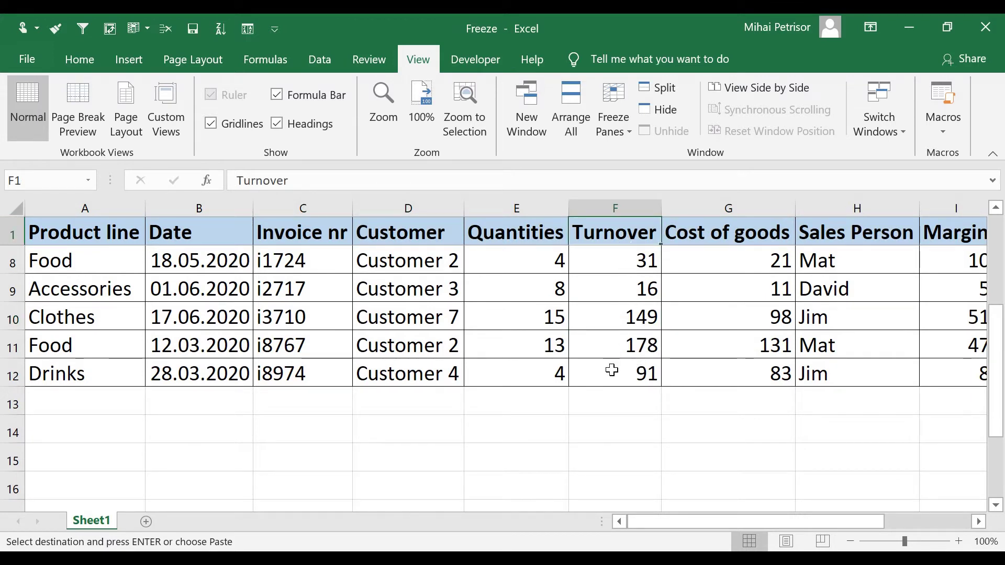
pyautogui.scroll(-1, 713, 353)
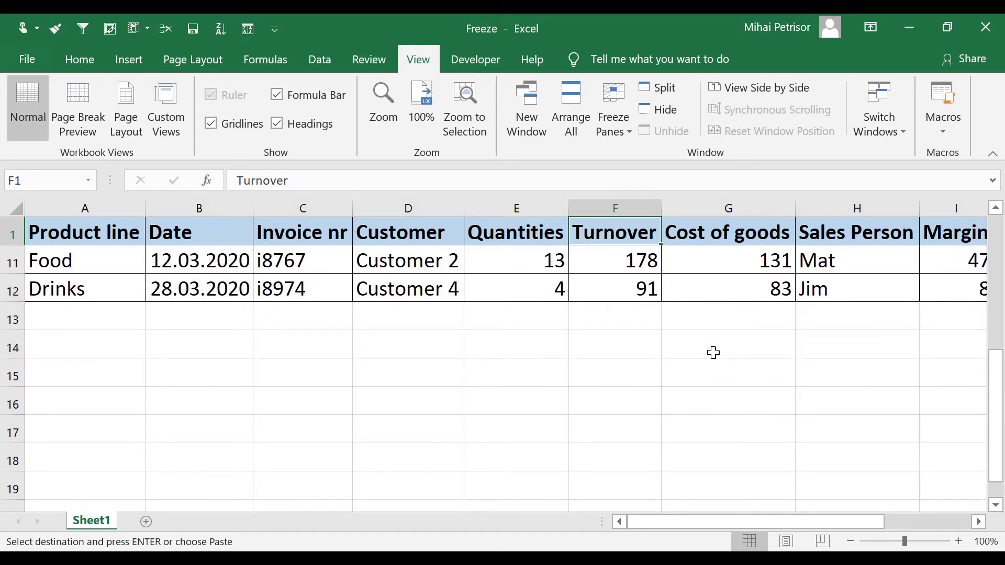
pyautogui.scroll(1, 713, 353)
pyautogui.click(786, 319)
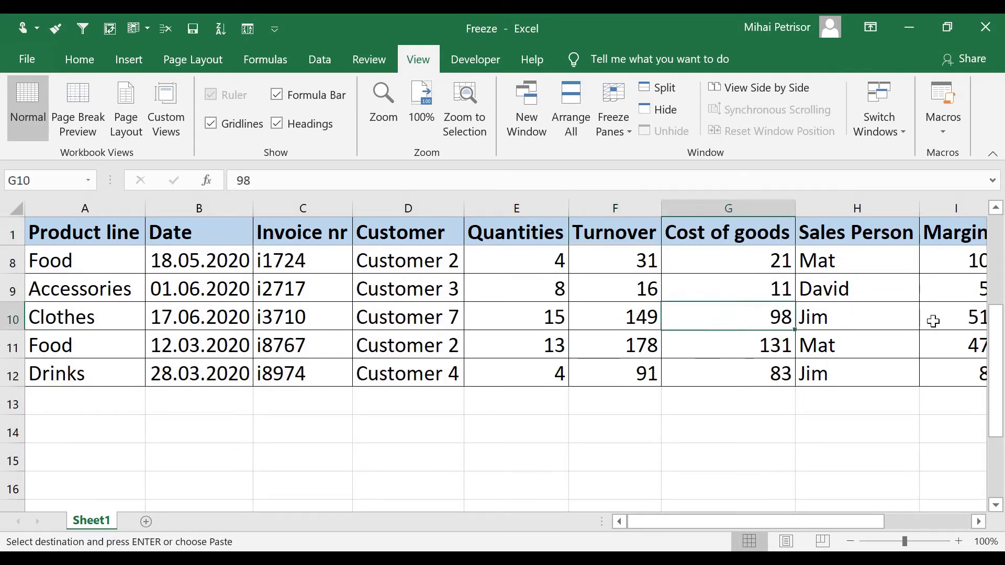
pyautogui.click(933, 321)
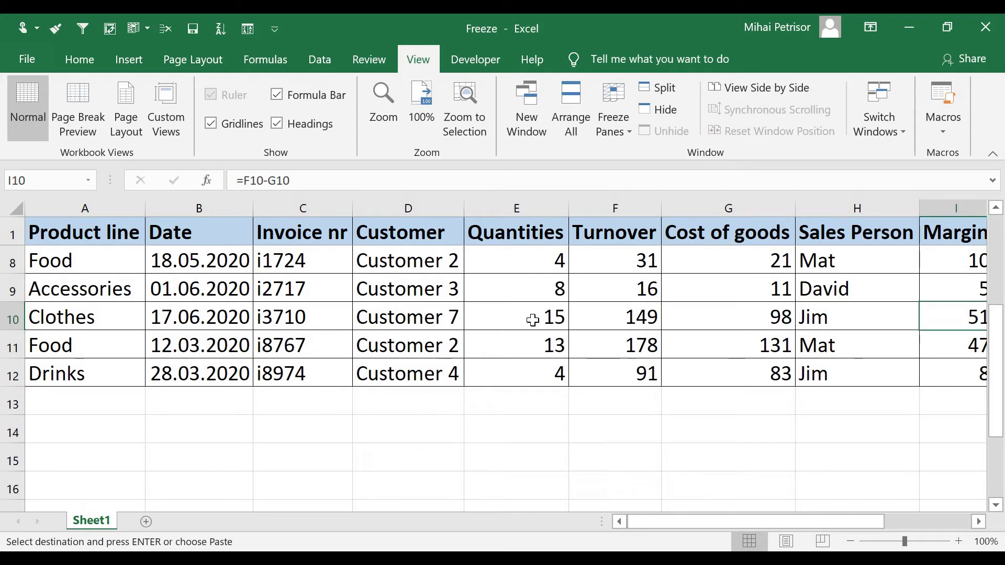
pyautogui.click(532, 320)
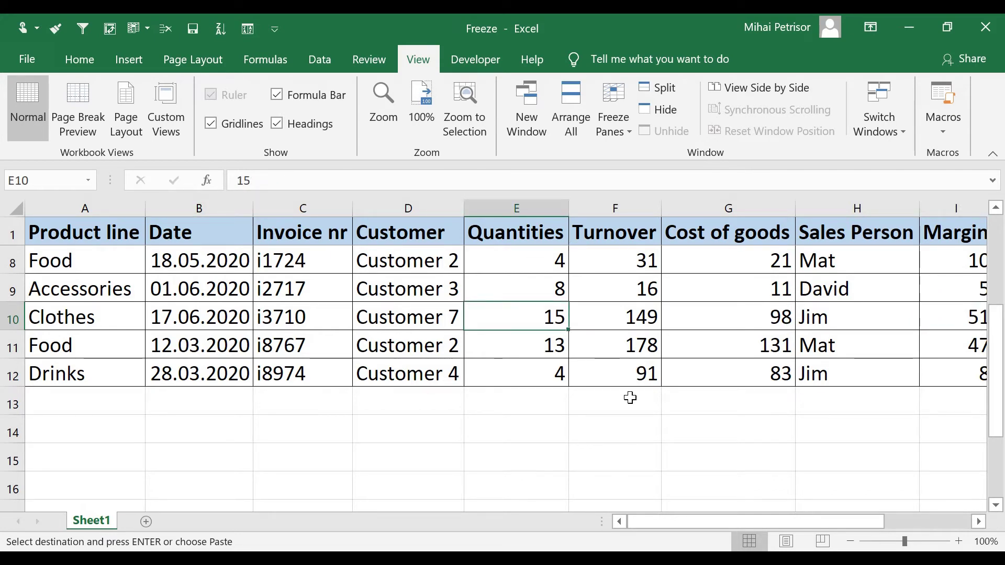
pyautogui.scroll(2, 629, 399)
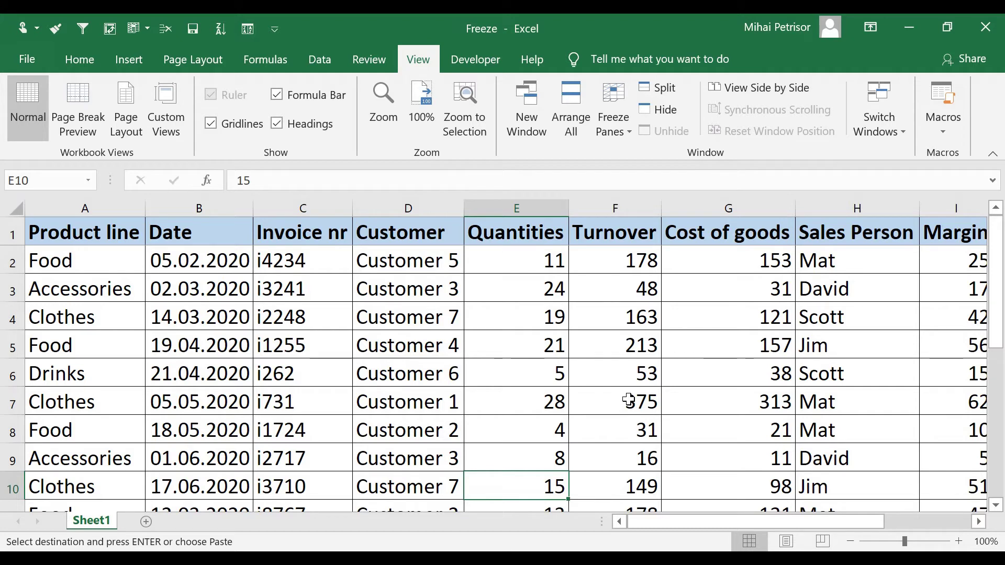
pyautogui.scroll(-1, 628, 399)
pyautogui.scroll(1, 628, 399)
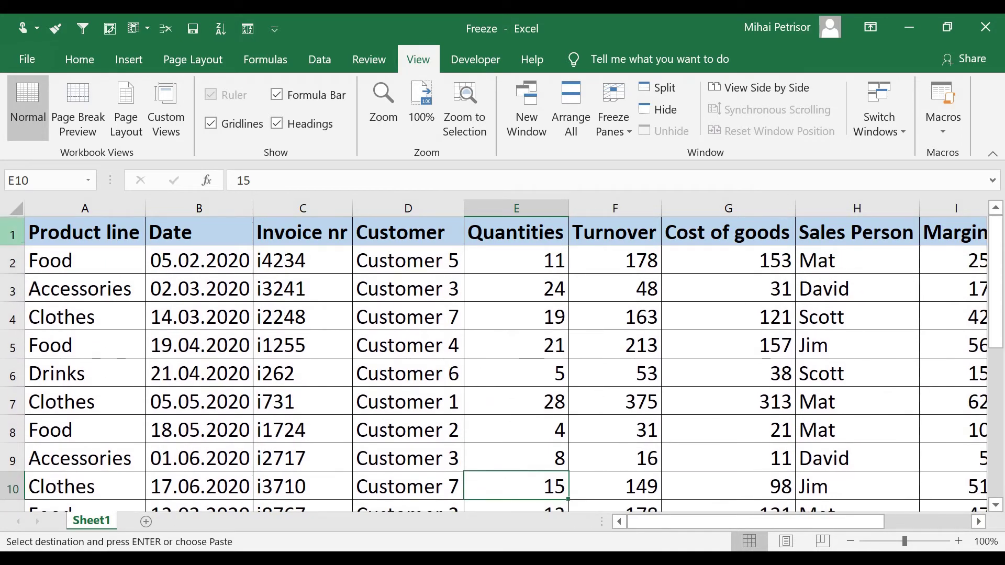
# - Unfreeze the worksheet's top row and check how the header row behaves against the lower records
pyautogui.click(630, 135)
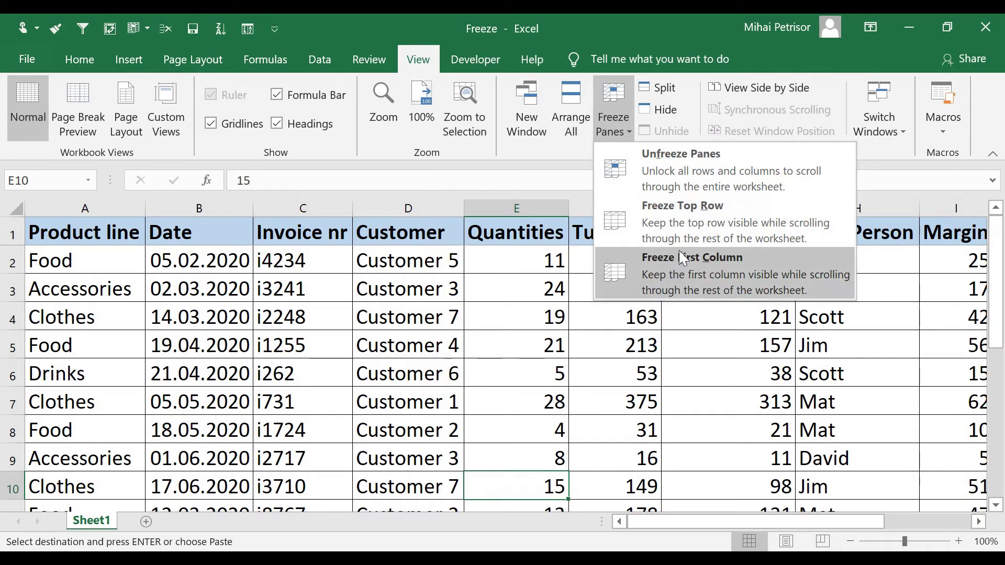
pyautogui.click(683, 172)
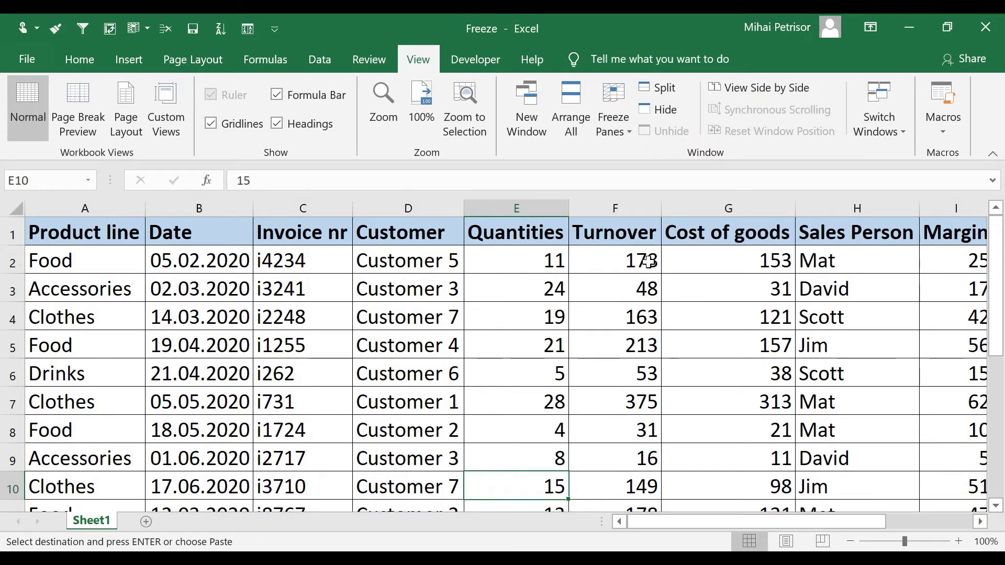
pyautogui.click(648, 261)
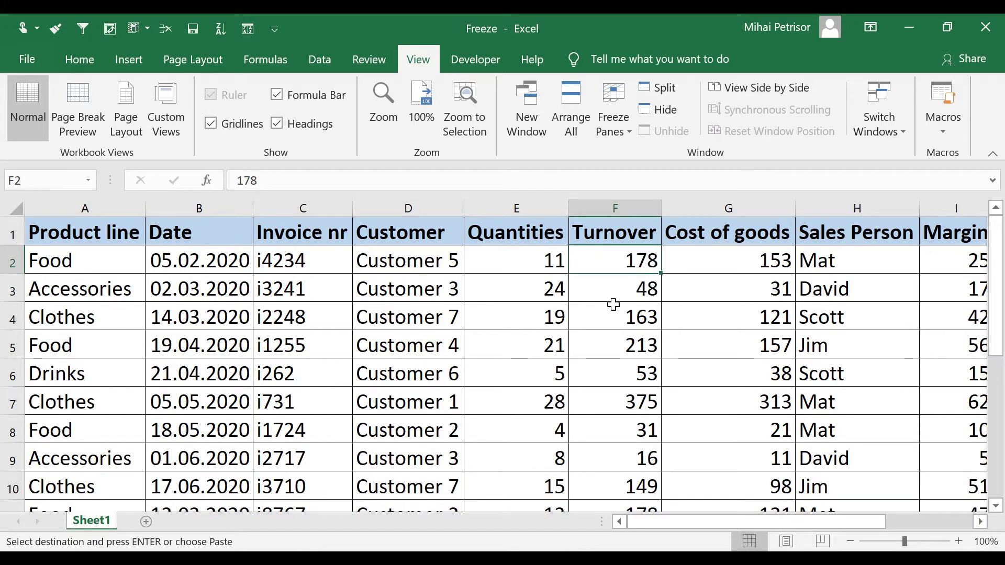
pyautogui.scroll(-3, 615, 305)
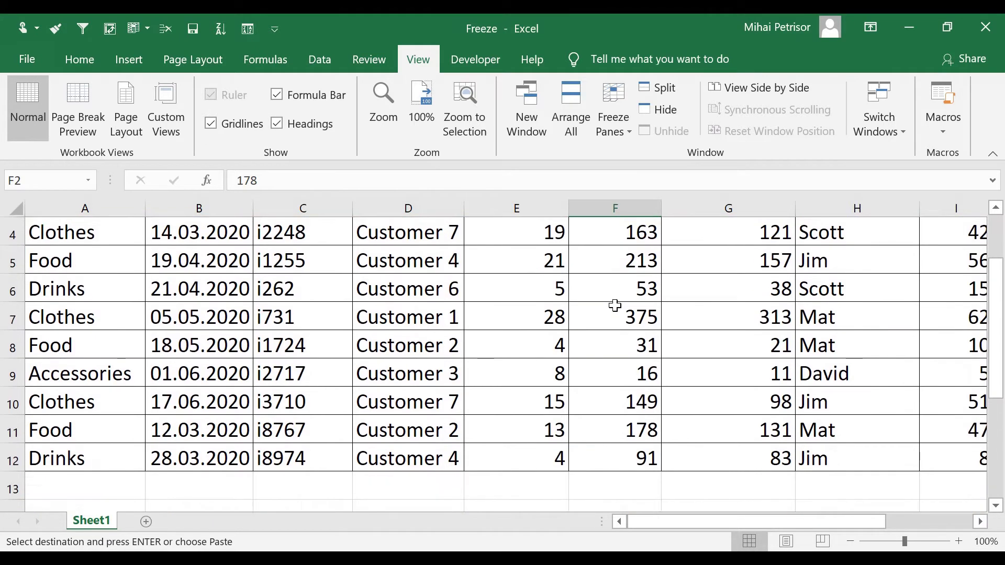
pyautogui.scroll(3, 615, 305)
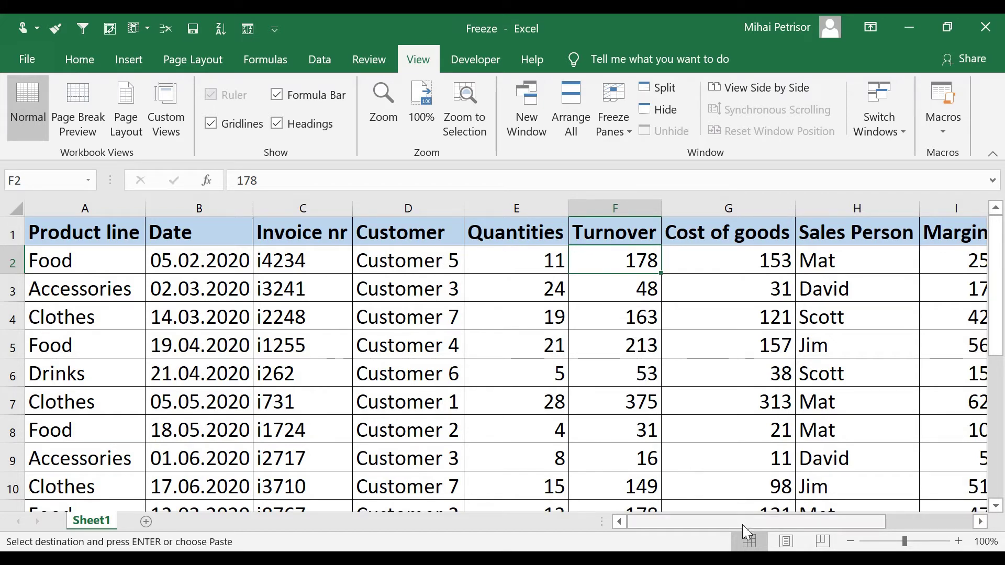
# - Examine the Account and Margin values against the Product line entries in the first rows, with no column frozen
pyautogui.moveTo(721, 530); pyautogui.dragTo(781, 532)
pyautogui.click(942, 269)
pyautogui.moveTo(897, 524); pyautogui.dragTo(823, 525)
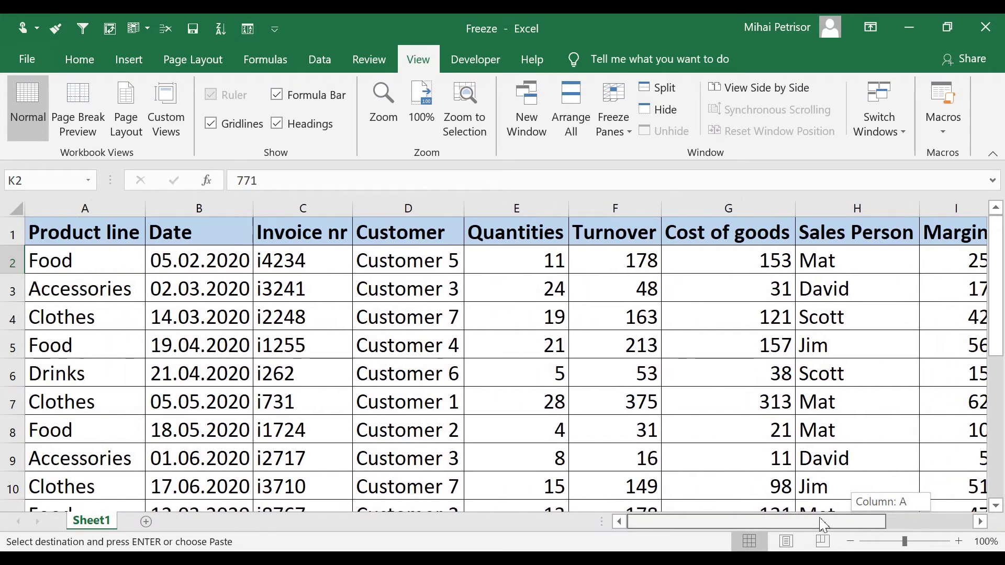
pyautogui.click(100, 259)
pyautogui.click(101, 291)
pyautogui.click(101, 319)
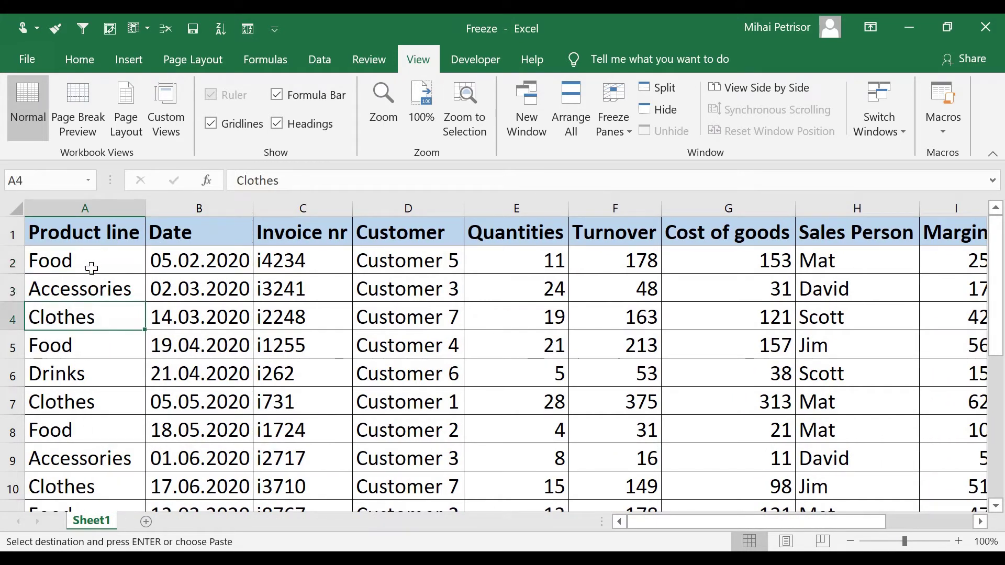
pyautogui.click(90, 263)
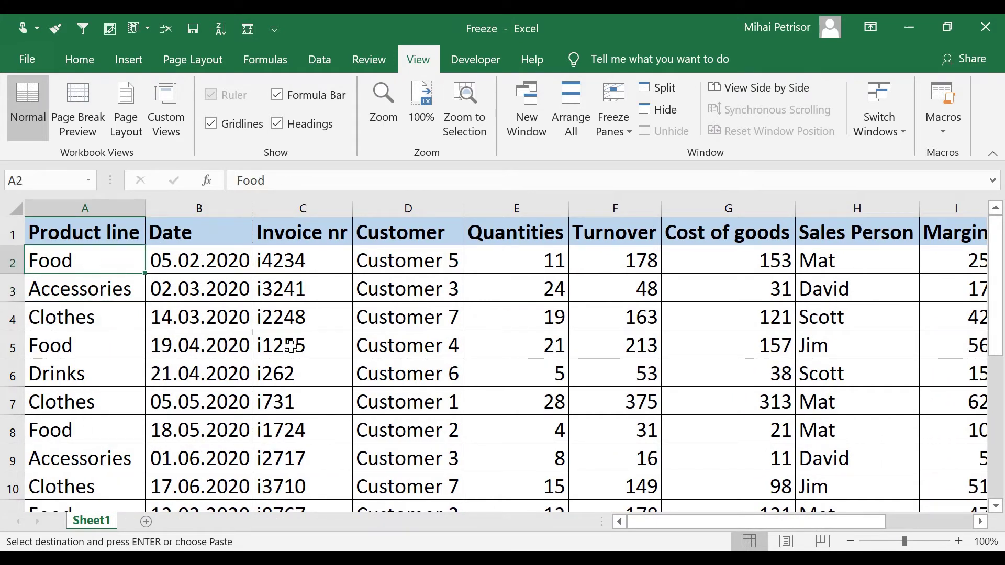
pyautogui.click(952, 291)
pyautogui.moveTo(780, 523)
pyautogui.mouseDown()
pyautogui.moveTo(847, 531)
pyautogui.moveTo(777, 526)
pyautogui.mouseUp()
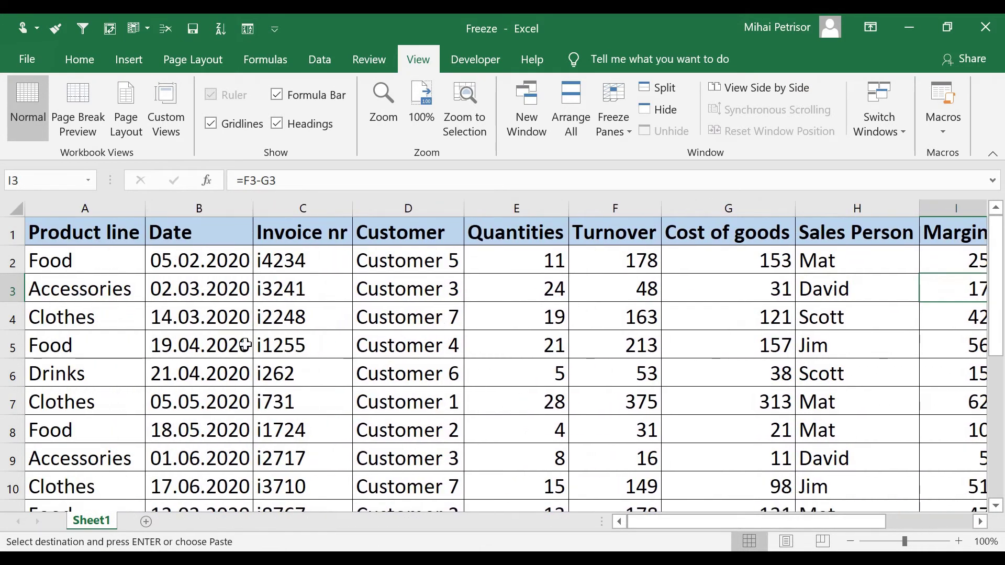
pyautogui.click(416, 343)
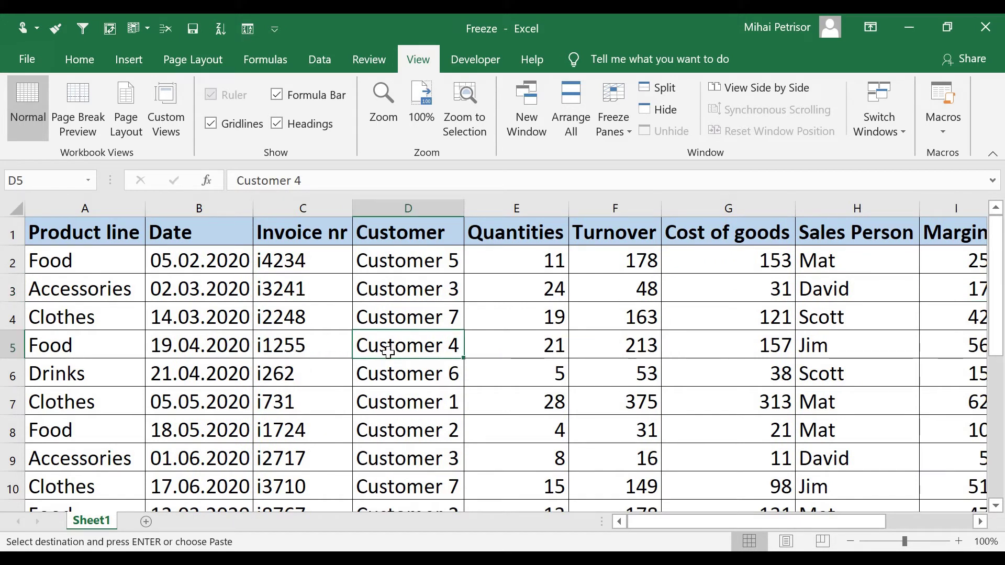
# - Freeze the worksheet's first column so the Product line entries stay in view
pyautogui.click(100, 205)
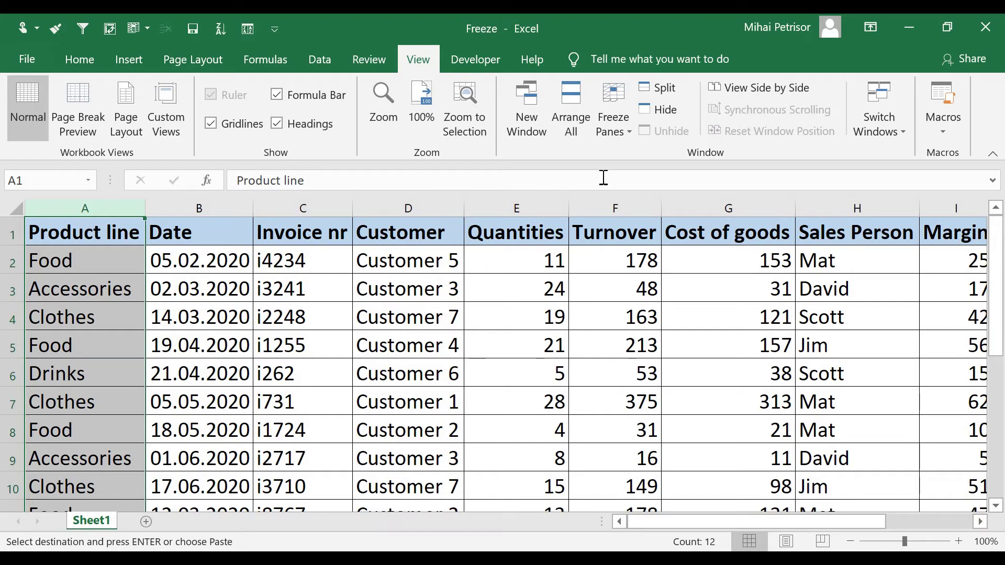
pyautogui.click(629, 132)
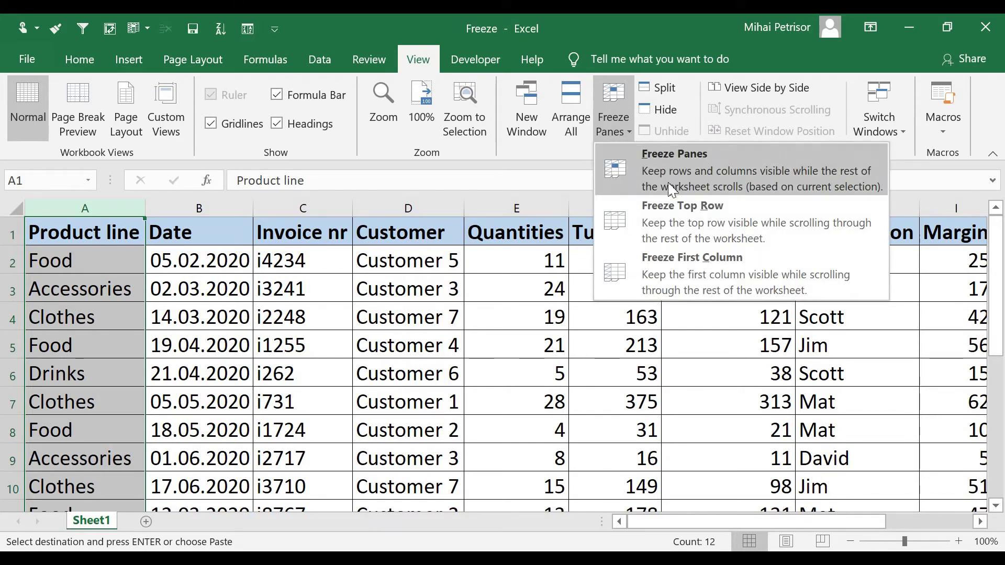
pyautogui.click(748, 281)
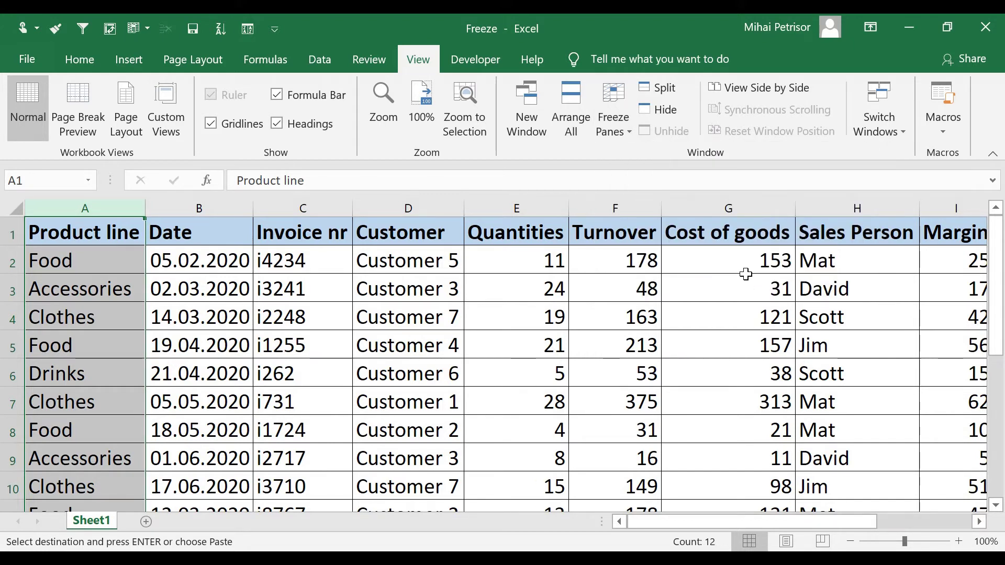
# - Check the frozen Product line column beside the table's columns from Quantities to Account
pyautogui.click(195, 258)
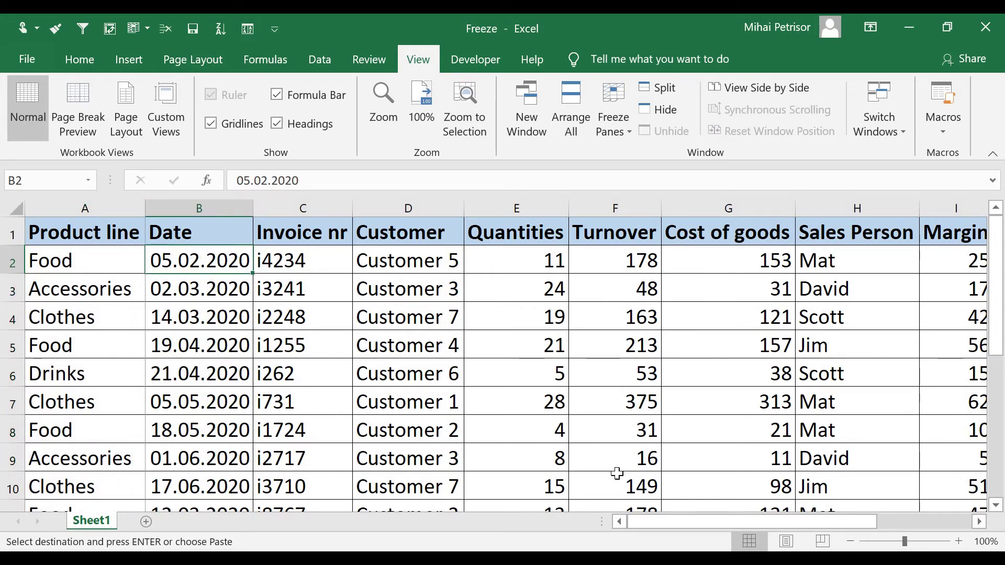
pyautogui.moveTo(673, 521); pyautogui.dragTo(816, 533)
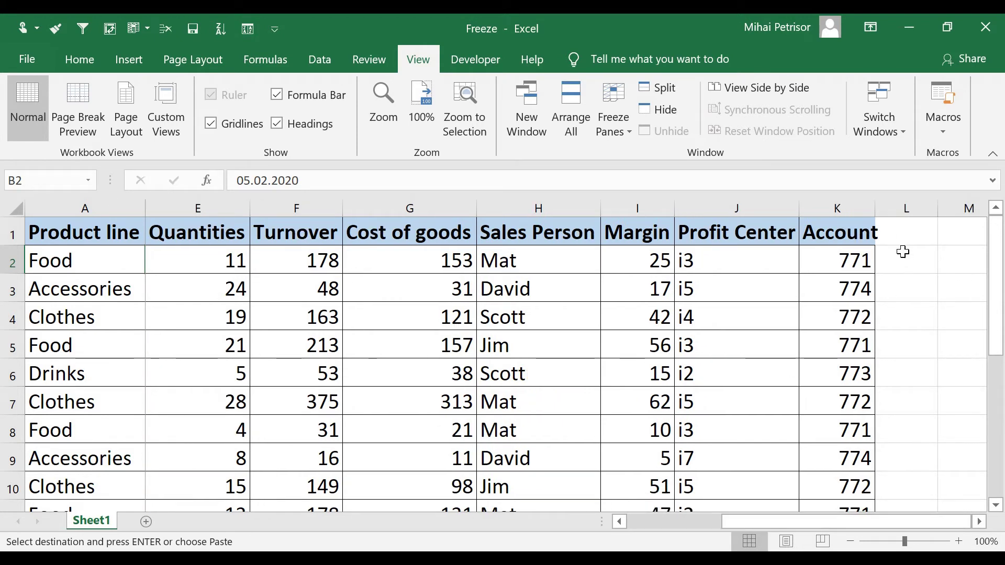
pyautogui.moveTo(900, 523); pyautogui.dragTo(983, 525)
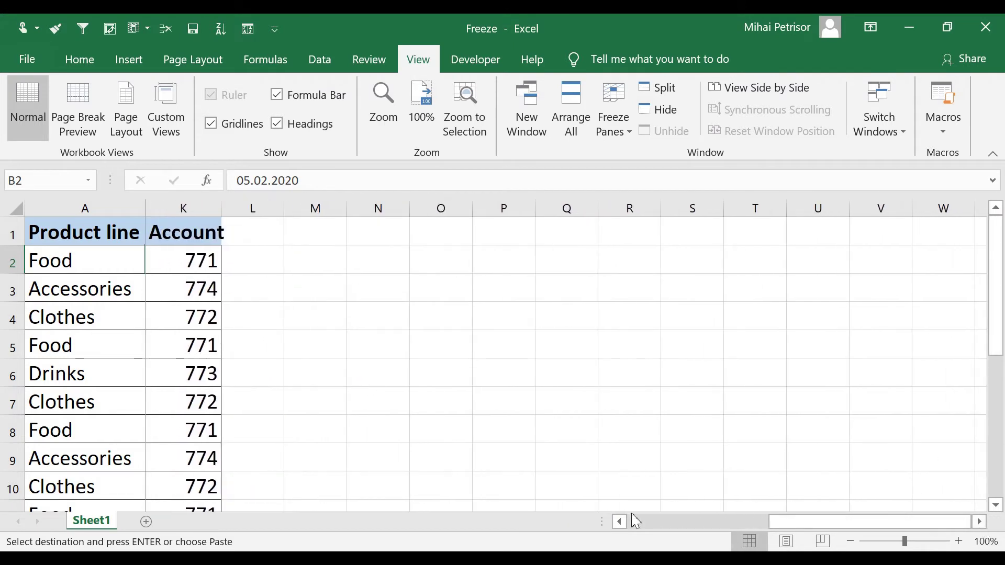
pyautogui.click(621, 522)
pyautogui.click(621, 522)
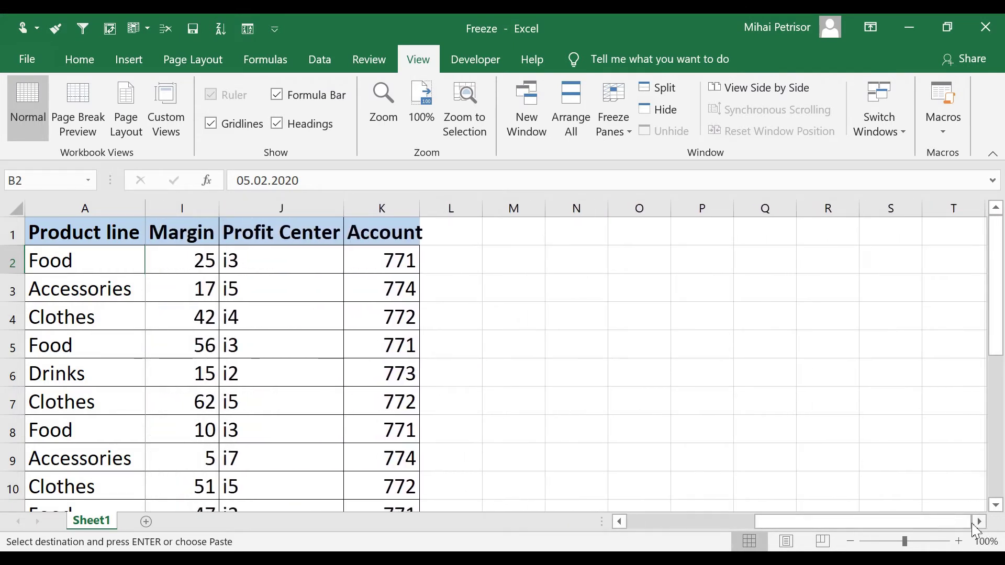
# - Auto-fit the width of the Account column so its header fits inside the cell
pyautogui.click(619, 522)
pyautogui.click(619, 523)
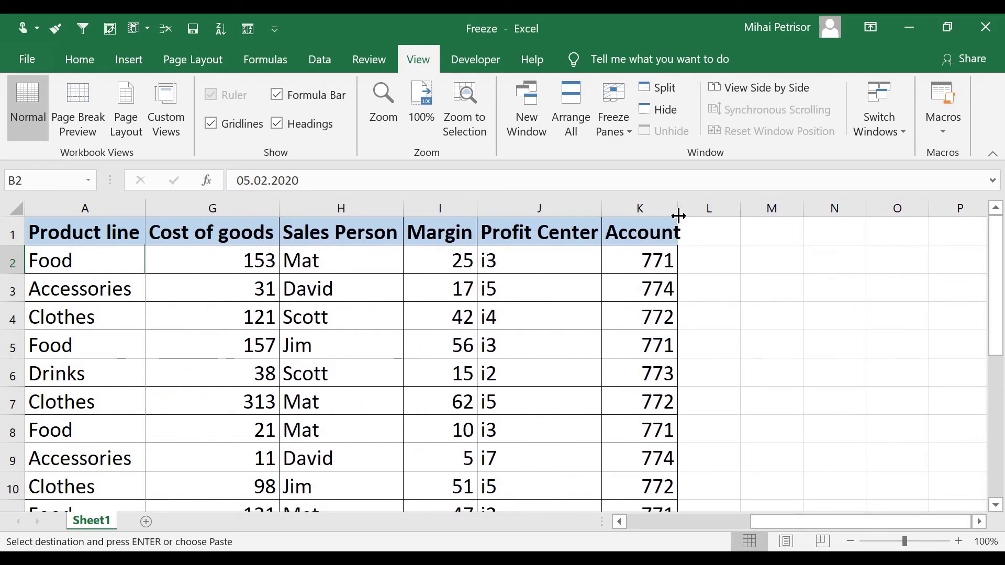
pyautogui.doubleClick(693, 210)
# - Match the Product line entries in the frozen column with their Account values in rows 2 to 8
pyautogui.click(619, 264)
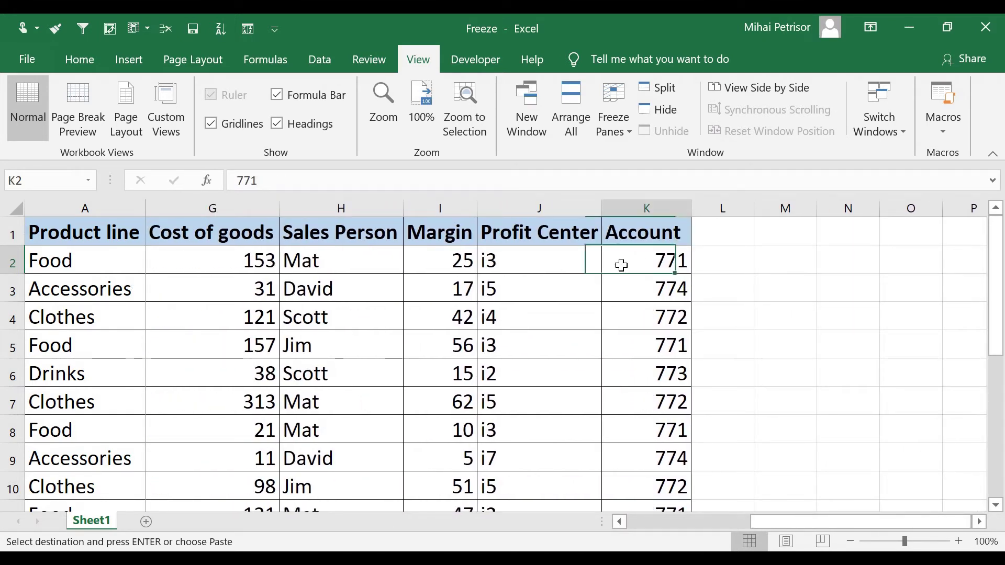
pyautogui.click(96, 286)
pyautogui.click(678, 291)
pyautogui.click(79, 317)
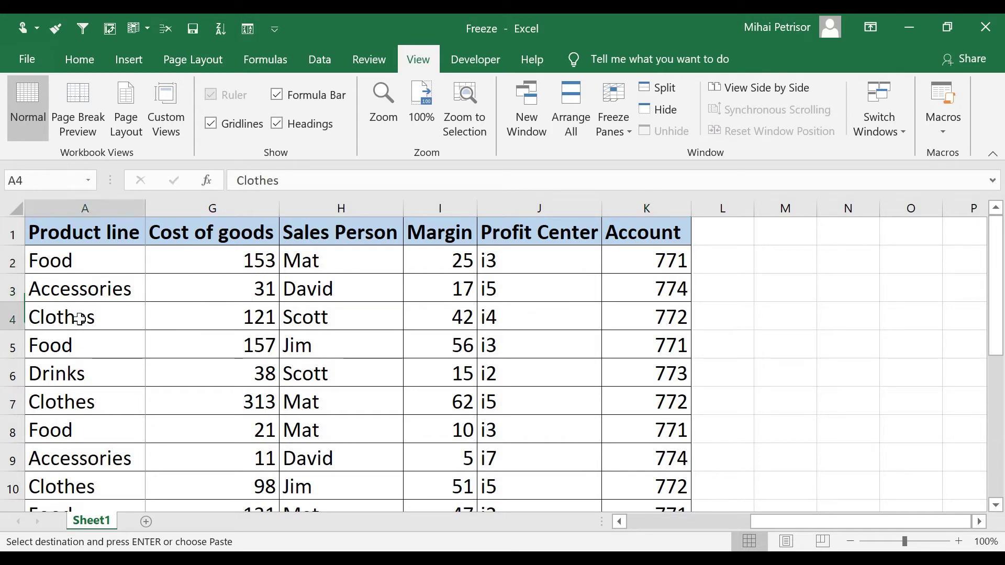
pyautogui.click(641, 323)
pyautogui.click(67, 345)
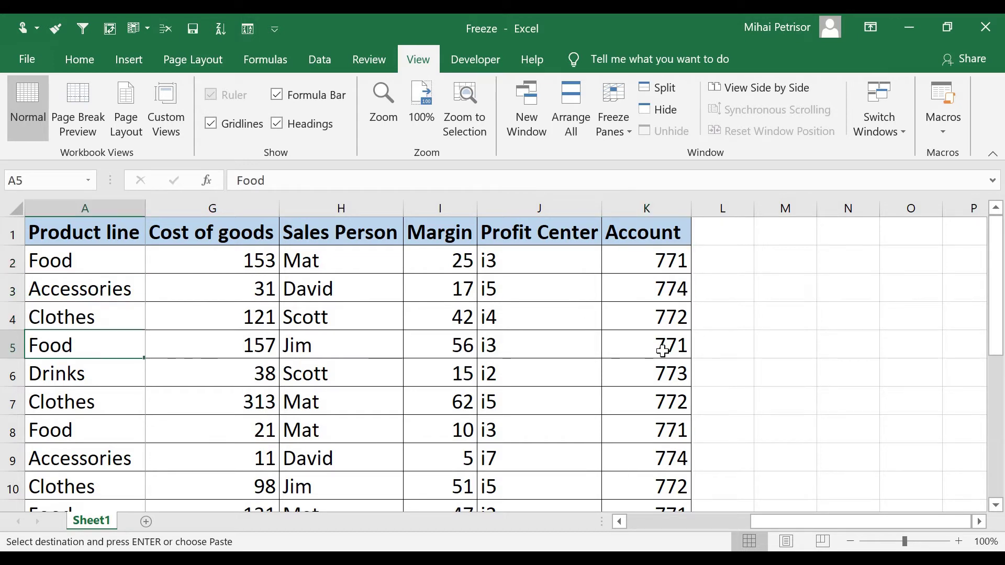
pyautogui.click(662, 352)
pyautogui.click(100, 386)
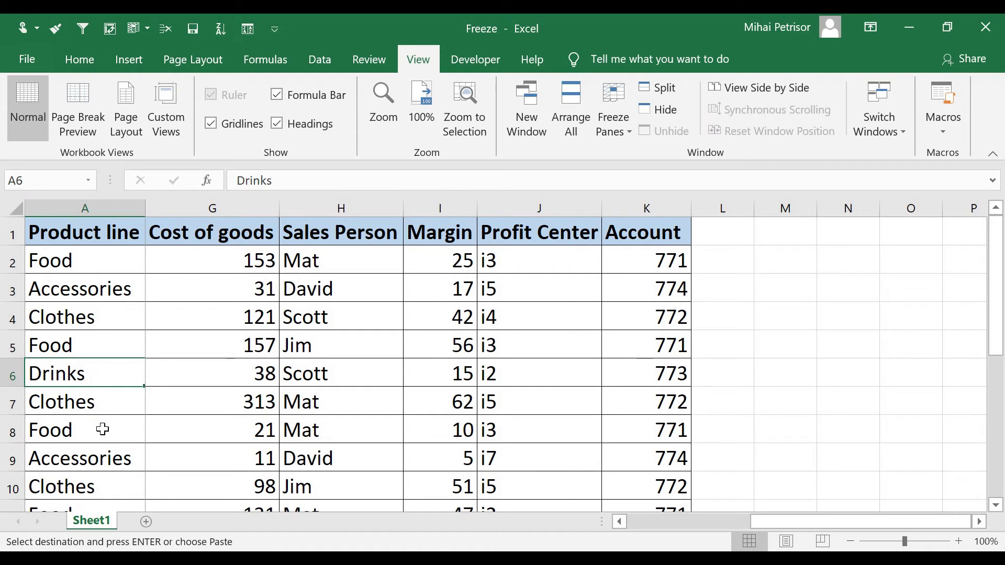
pyautogui.click(103, 429)
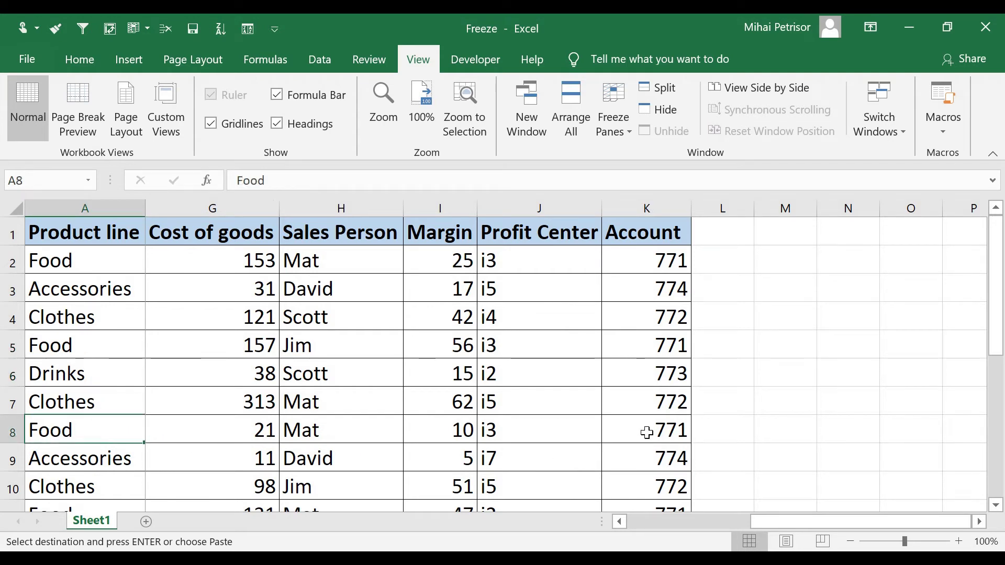
pyautogui.click(646, 432)
pyautogui.click(126, 265)
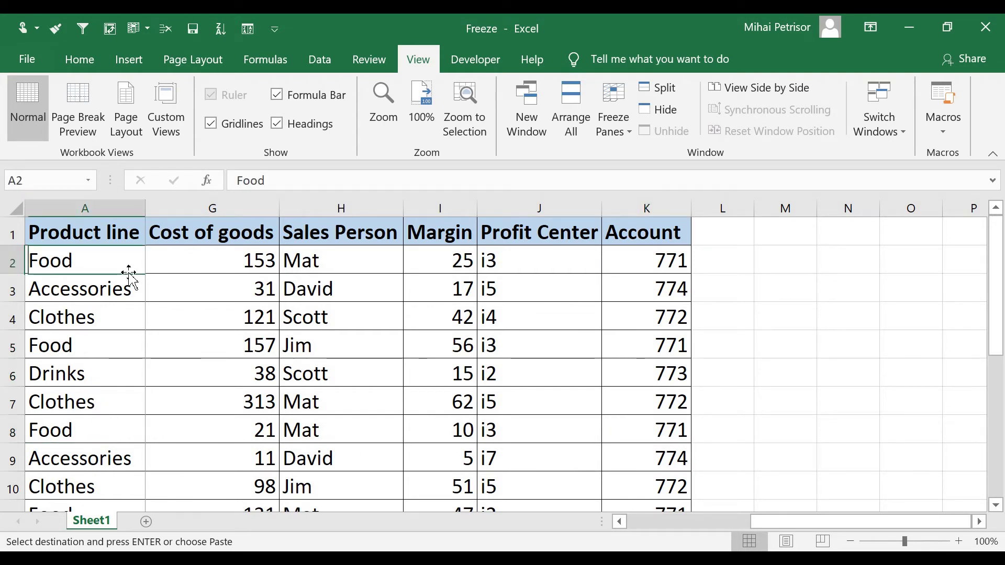
pyautogui.click(683, 259)
pyautogui.click(695, 340)
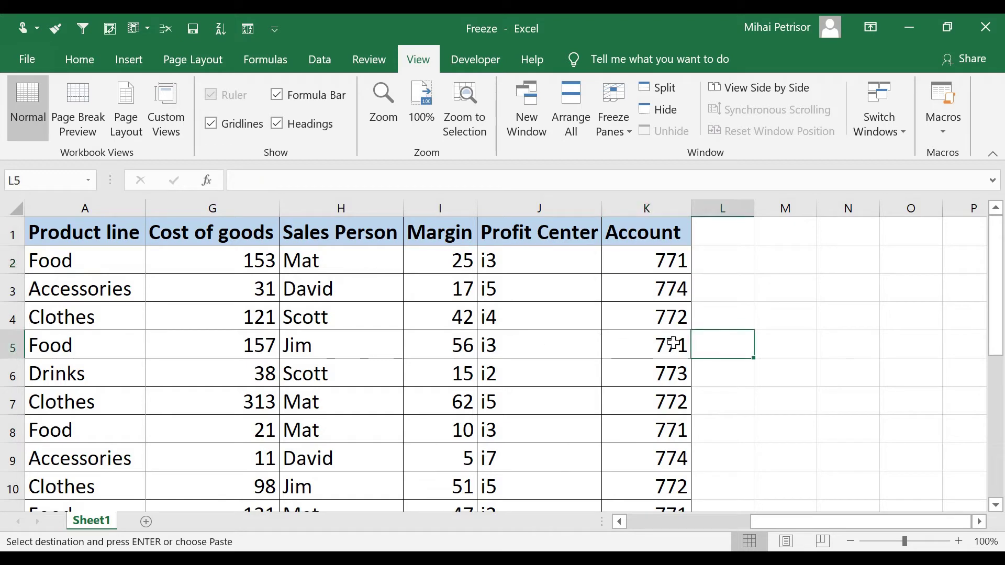
pyautogui.click(667, 344)
# - Unfreeze the worksheet's first column with the table's starting columns in view
pyautogui.moveTo(913, 522); pyautogui.dragTo(764, 514)
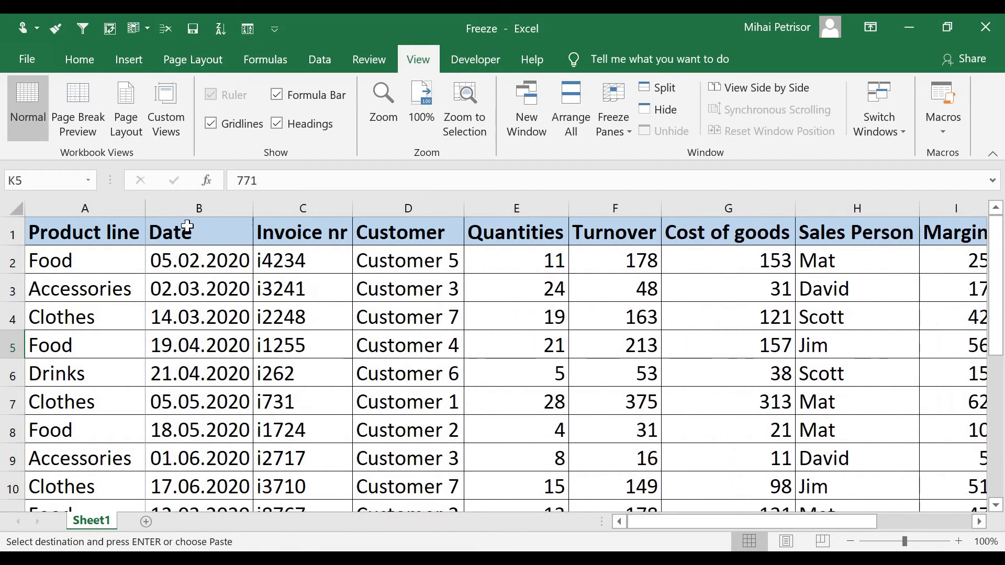
pyautogui.click(628, 134)
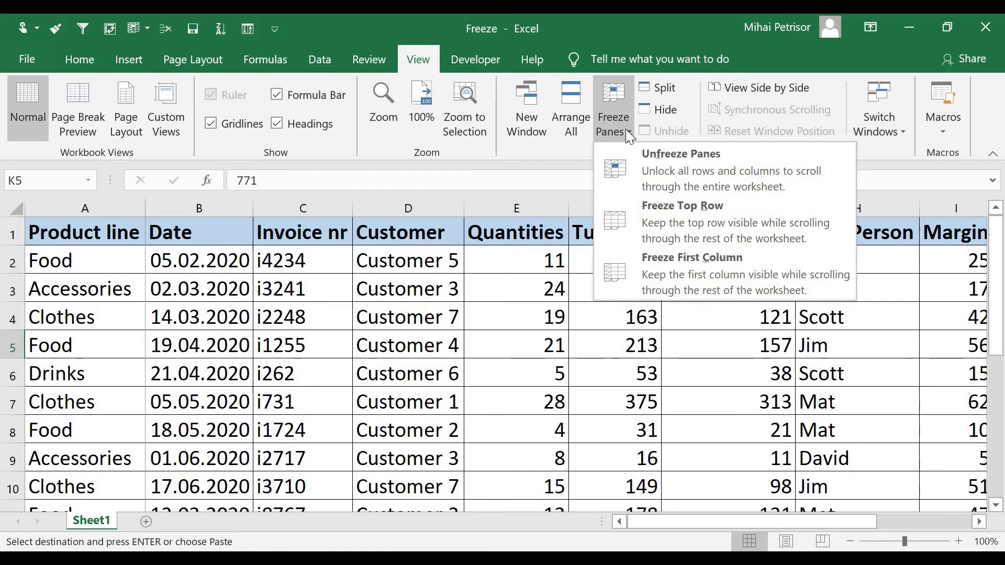
pyautogui.click(677, 172)
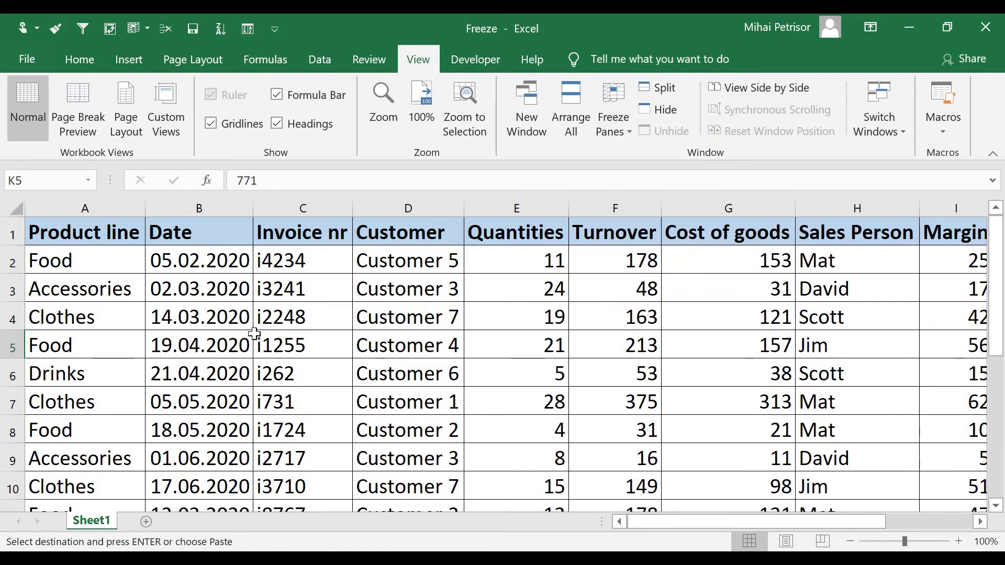
# - Check how the unfrozen sheet scrolls, and view the freeze options available with cell B2 selected
pyautogui.scroll(-3, 255, 334)
pyautogui.scroll(3, 258, 338)
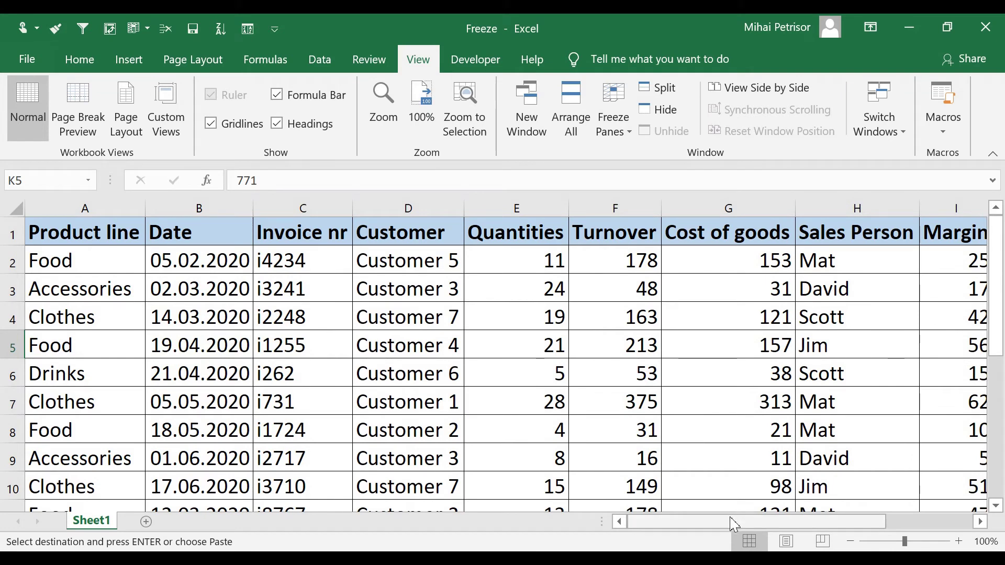
pyautogui.moveTo(734, 523); pyautogui.dragTo(669, 508)
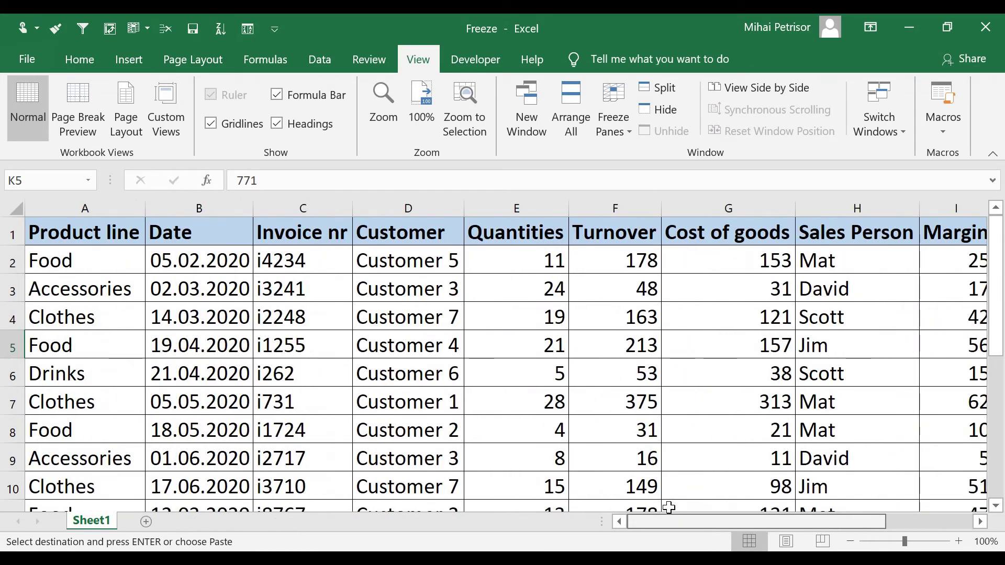
pyautogui.click(197, 268)
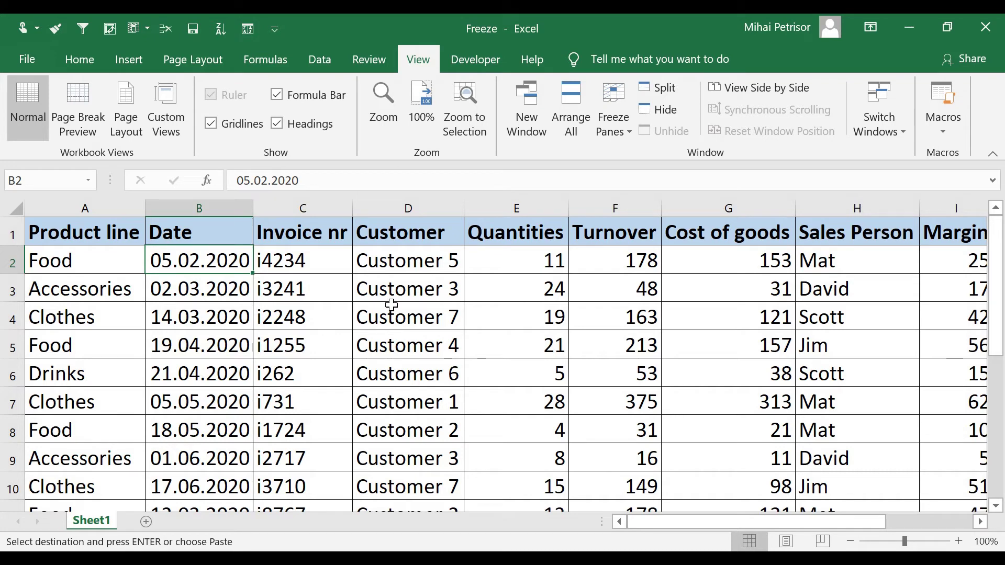
pyautogui.click(609, 128)
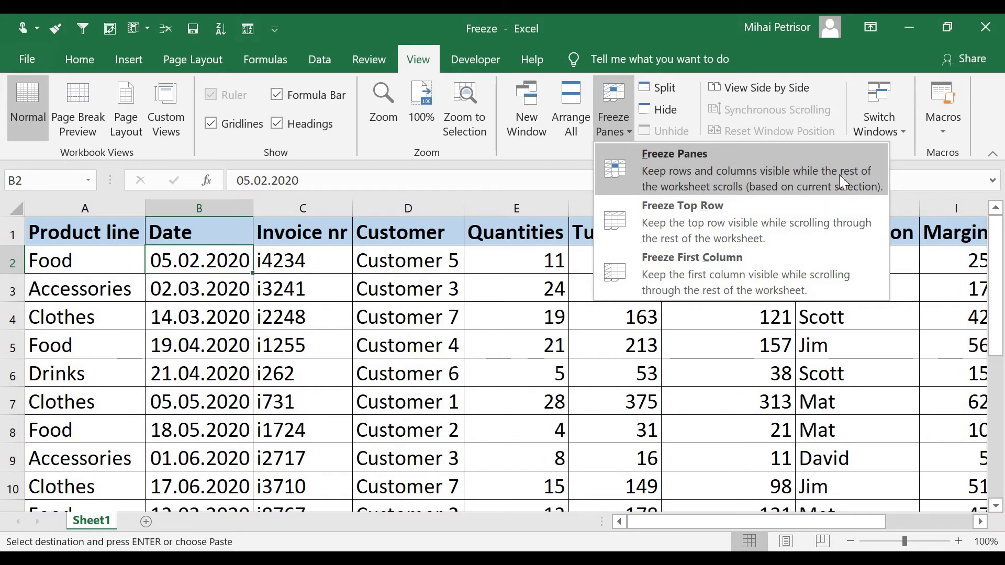
pyautogui.click(412, 276)
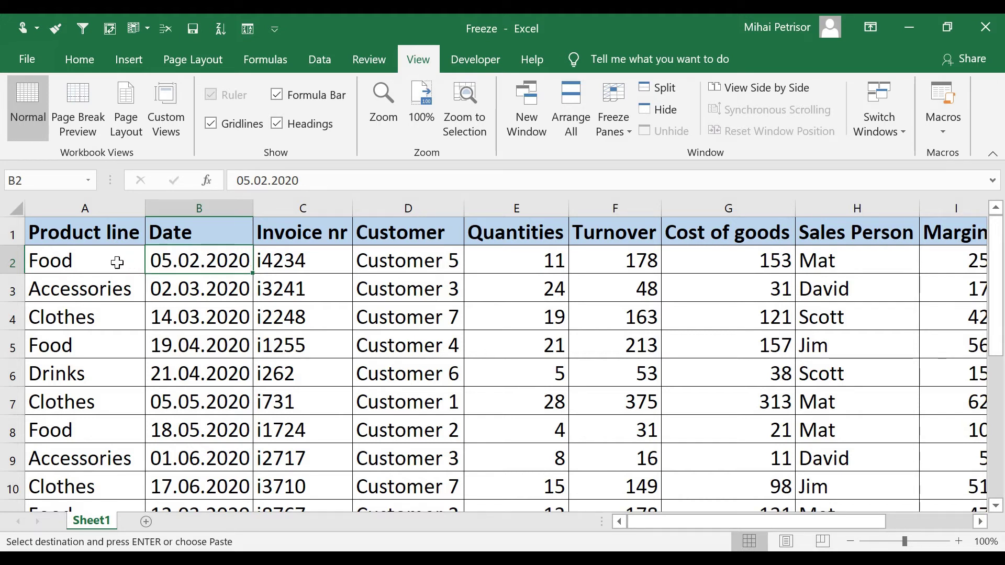
pyautogui.moveTo(117, 262); pyautogui.dragTo(285, 262)
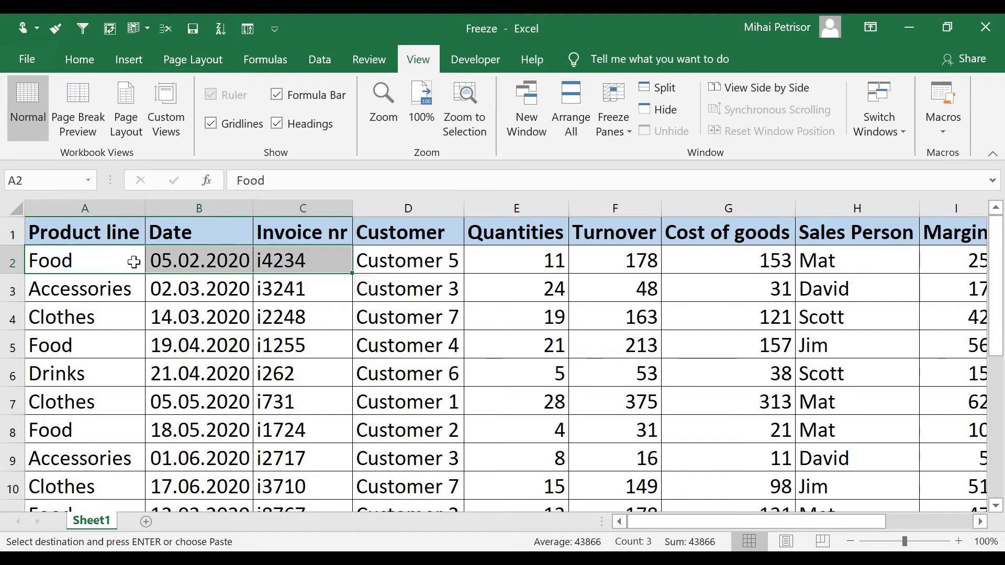
pyautogui.moveTo(122, 263); pyautogui.dragTo(325, 473)
pyautogui.scroll(-1, 328, 455)
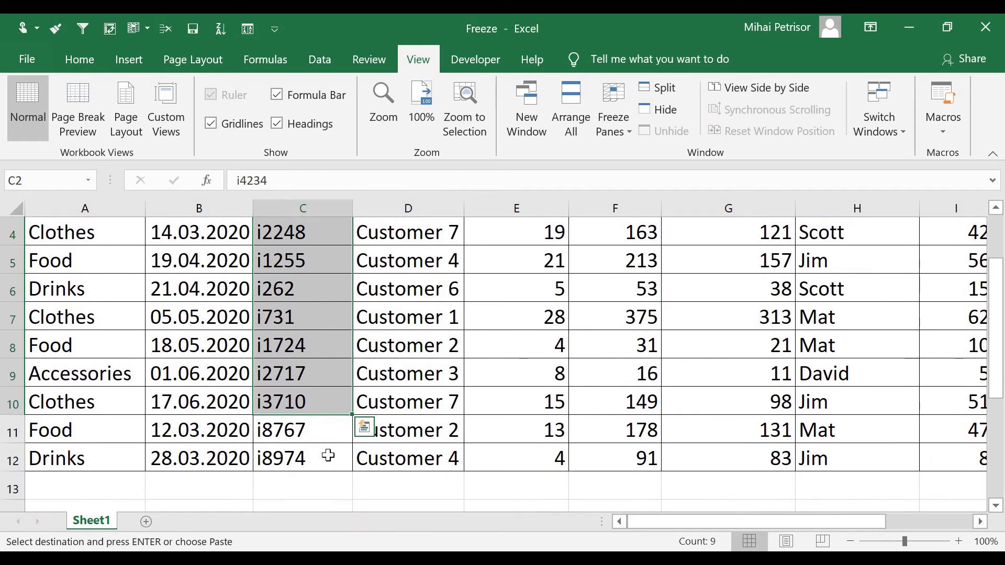
pyautogui.scroll(1, 328, 455)
pyautogui.click(316, 269)
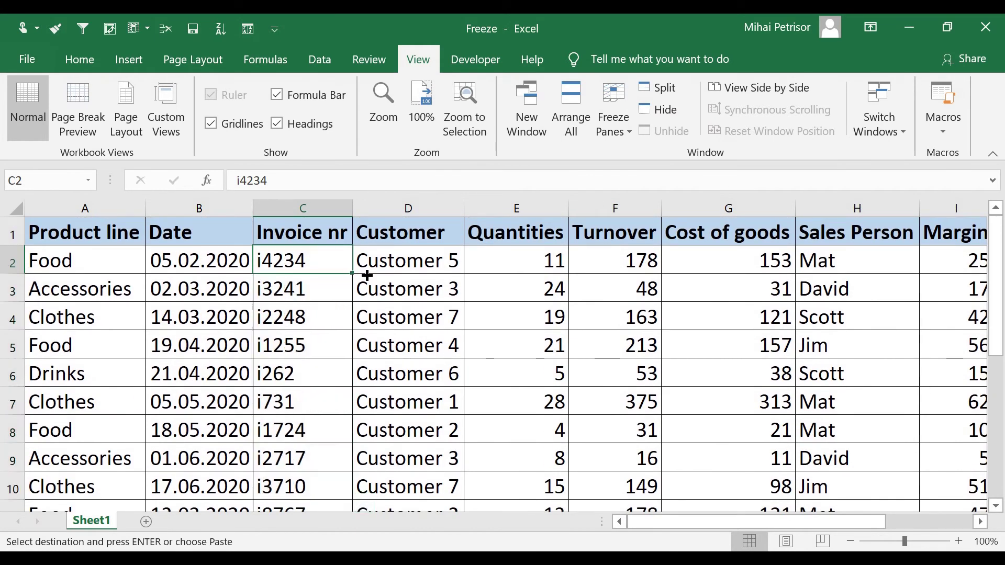
pyautogui.click(406, 287)
pyautogui.click(526, 296)
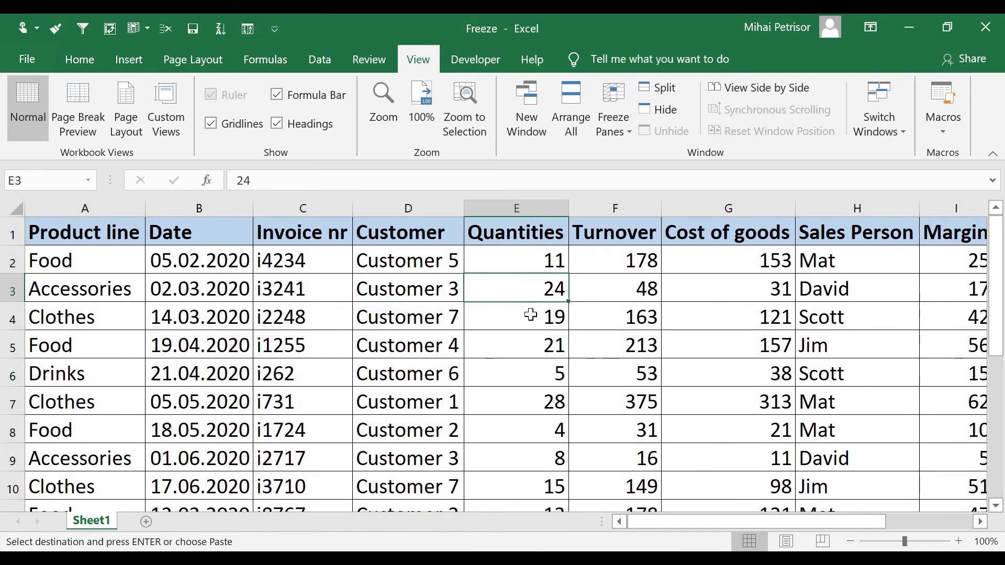
pyautogui.click(555, 322)
pyautogui.click(597, 327)
pyautogui.click(433, 354)
pyautogui.click(262, 357)
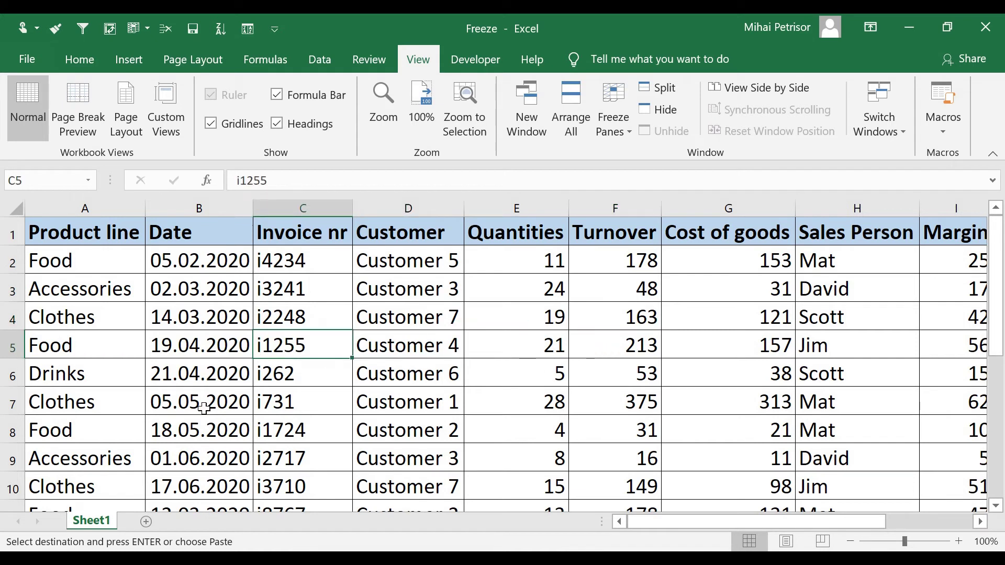
pyautogui.click(206, 427)
pyautogui.click(291, 320)
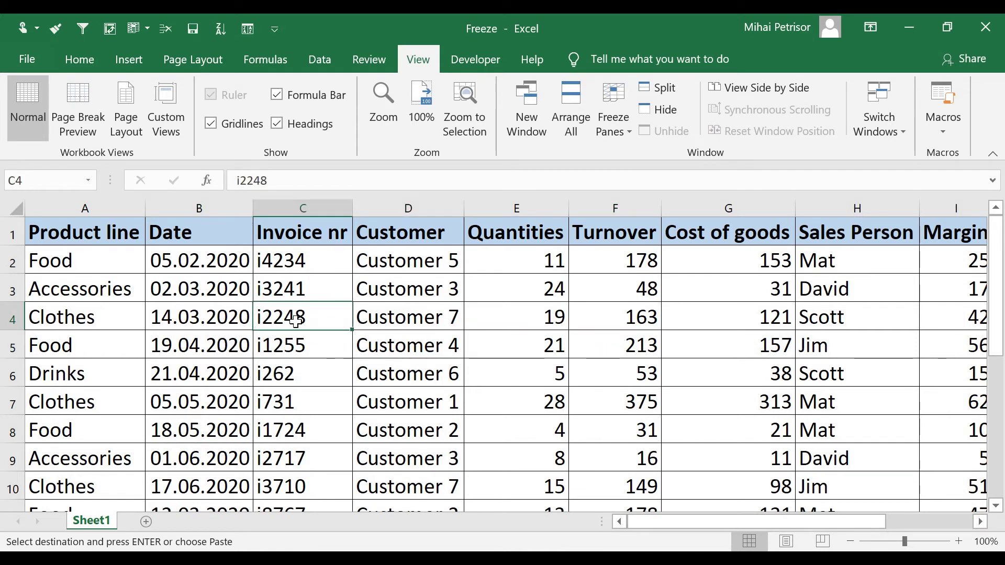
pyautogui.click(405, 317)
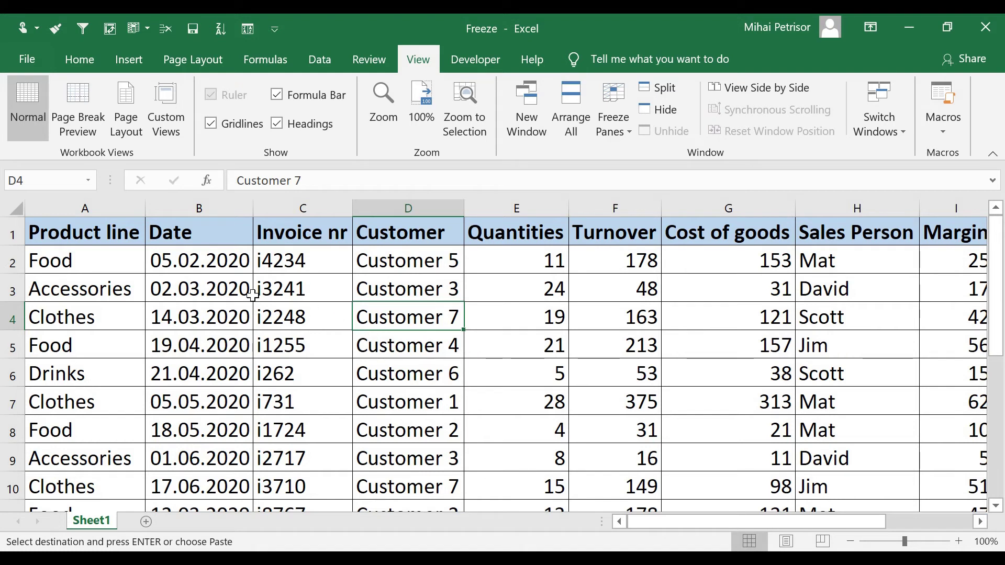
# - Freeze panes at cell B3 to lock rows 1 and 2 and the Product line column
pyautogui.click(227, 289)
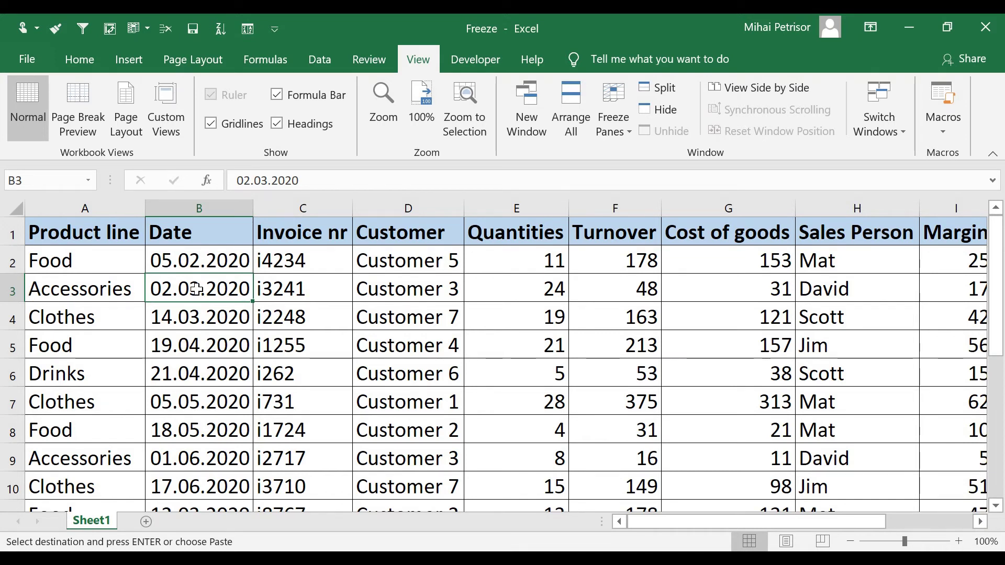
pyautogui.click(628, 132)
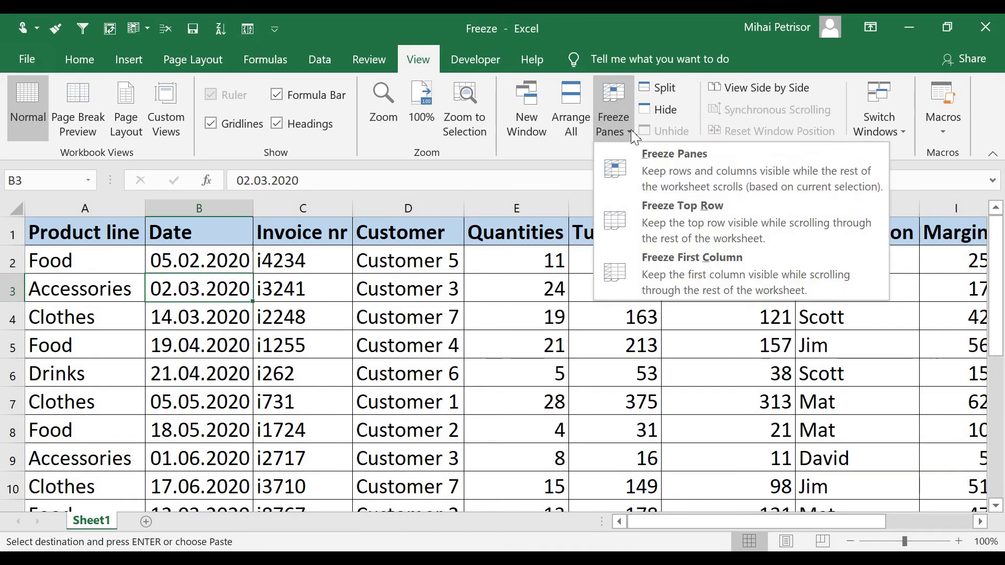
pyautogui.click(678, 172)
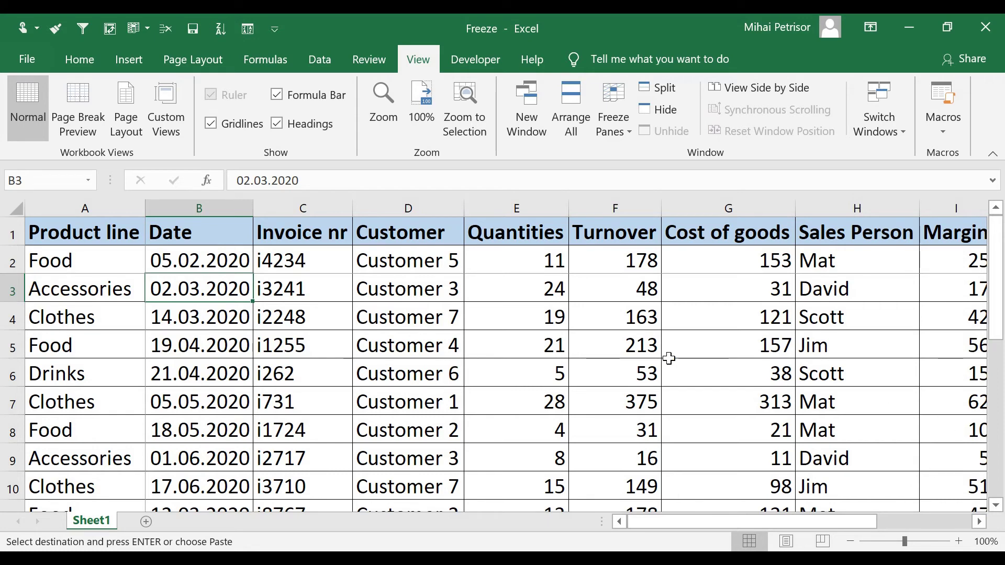
# - Check the frozen header row and row 2 against the table's lower rows down to row 12
pyautogui.scroll(-1, 669, 359)
pyautogui.scroll(-2, 669, 358)
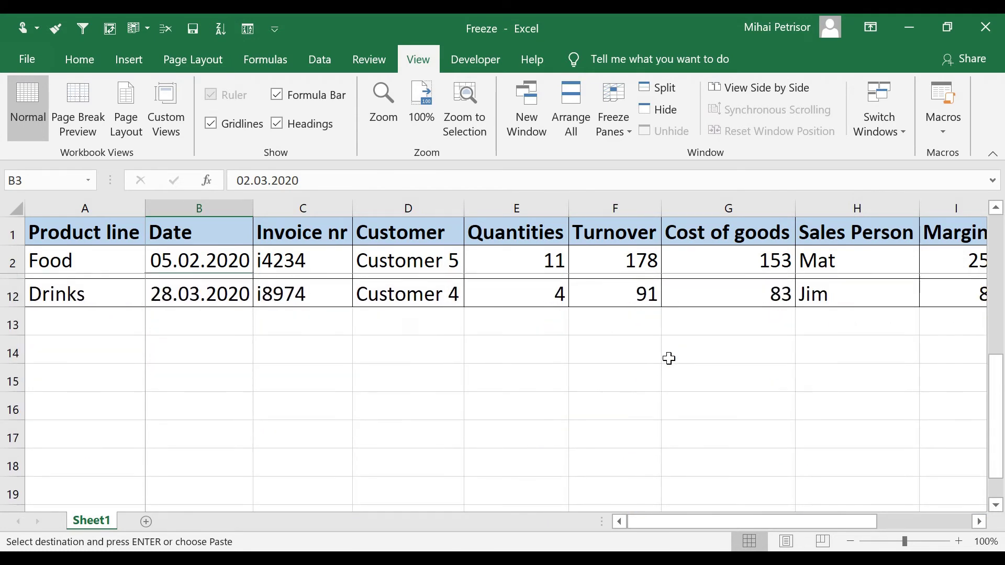
pyautogui.scroll(1, 669, 358)
pyautogui.scroll(1, 669, 359)
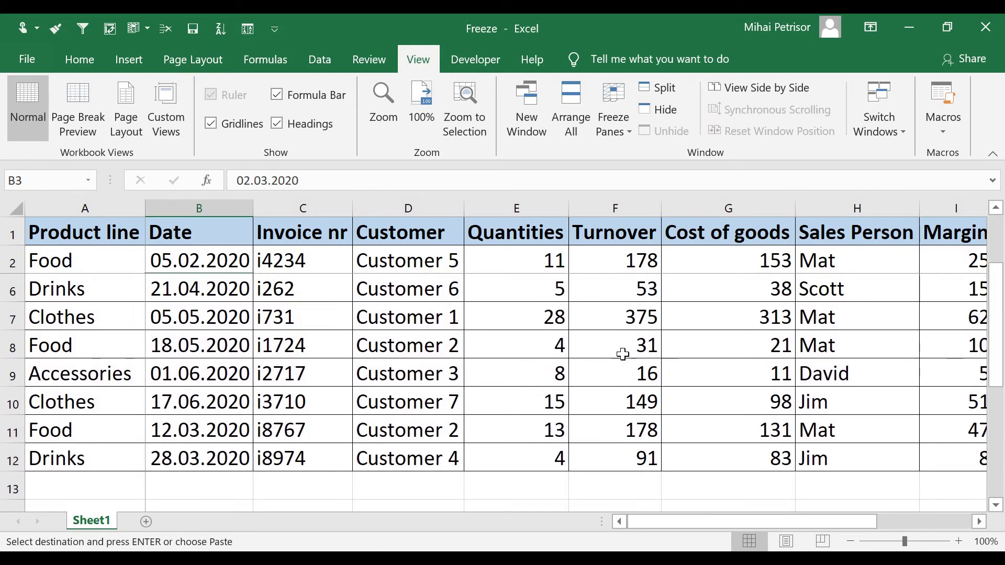
pyautogui.scroll(1, 259, 331)
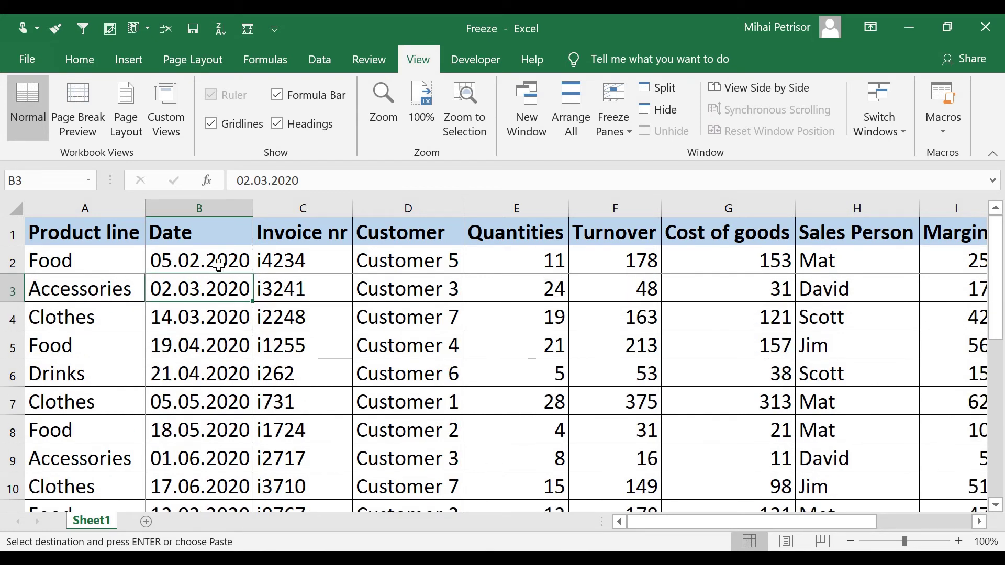
pyautogui.click(14, 260)
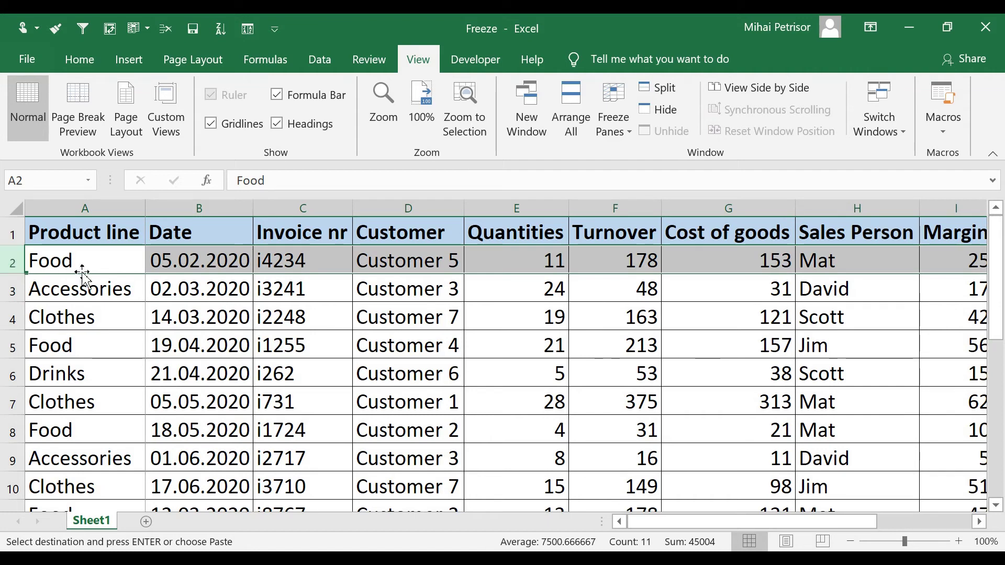
# - Check the frozen Product line column beside the table's columns from Customer to Account
pyautogui.click(208, 289)
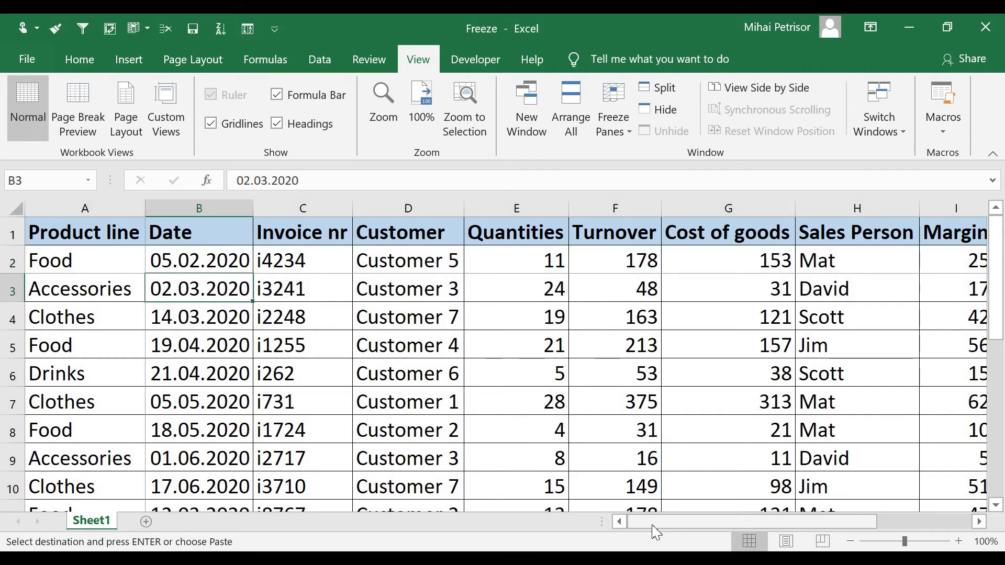
pyautogui.moveTo(659, 525); pyautogui.dragTo(717, 533)
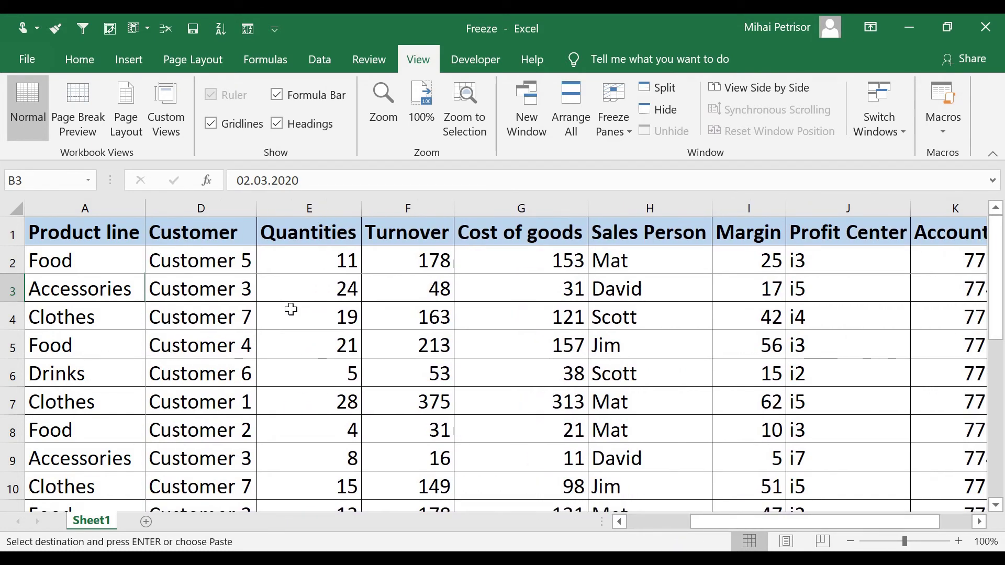
pyautogui.click(108, 233)
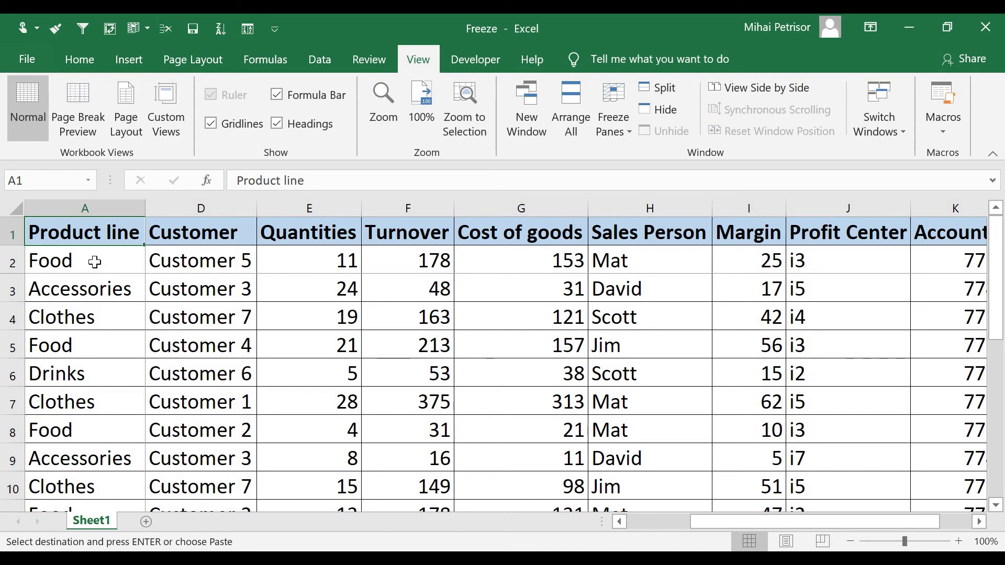
pyautogui.moveTo(94, 262); pyautogui.dragTo(123, 402)
pyautogui.click(124, 260)
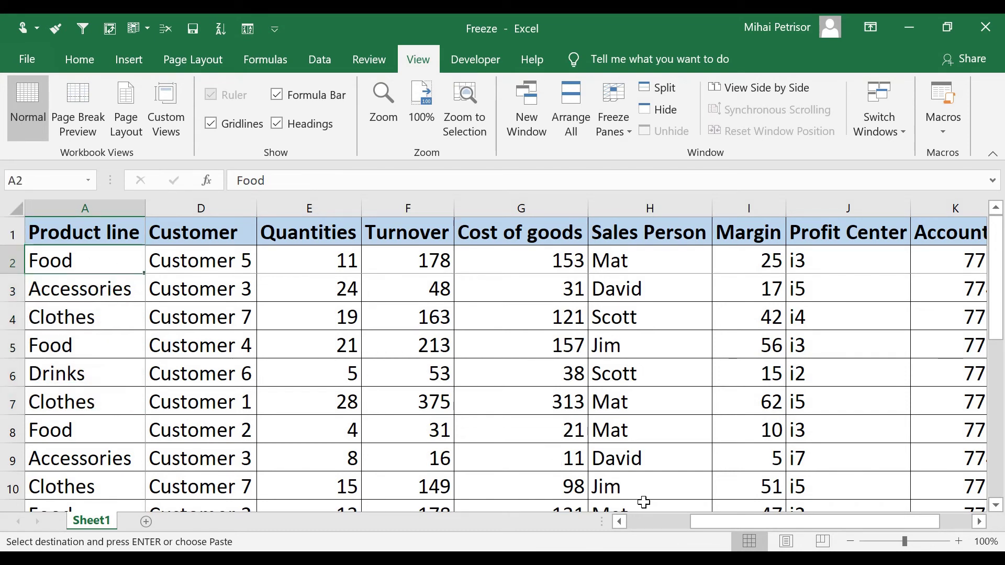
pyautogui.moveTo(785, 522); pyautogui.dragTo(702, 524)
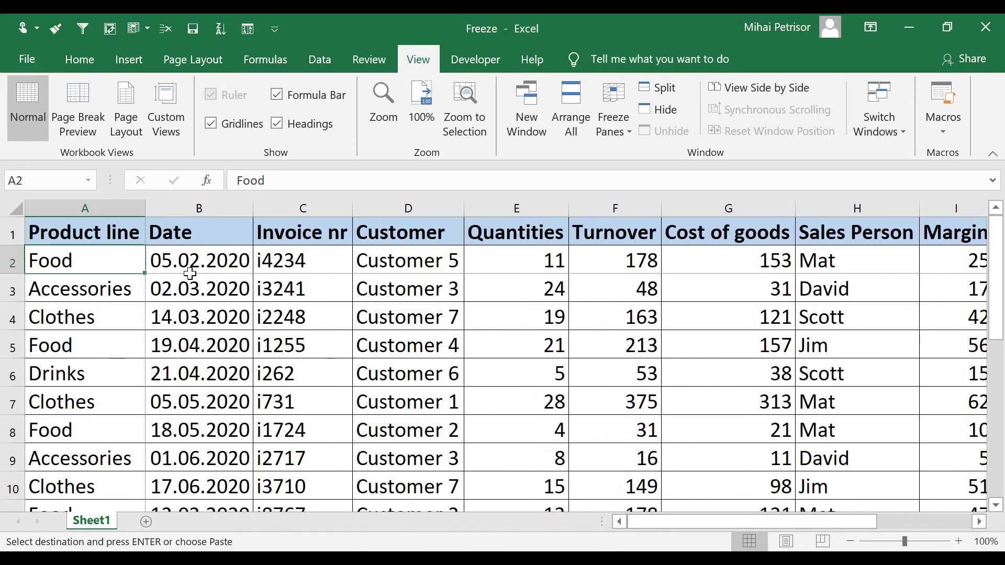
# - Unfreeze the worksheet's panes and check that its rows scroll freely
pyautogui.click(613, 131)
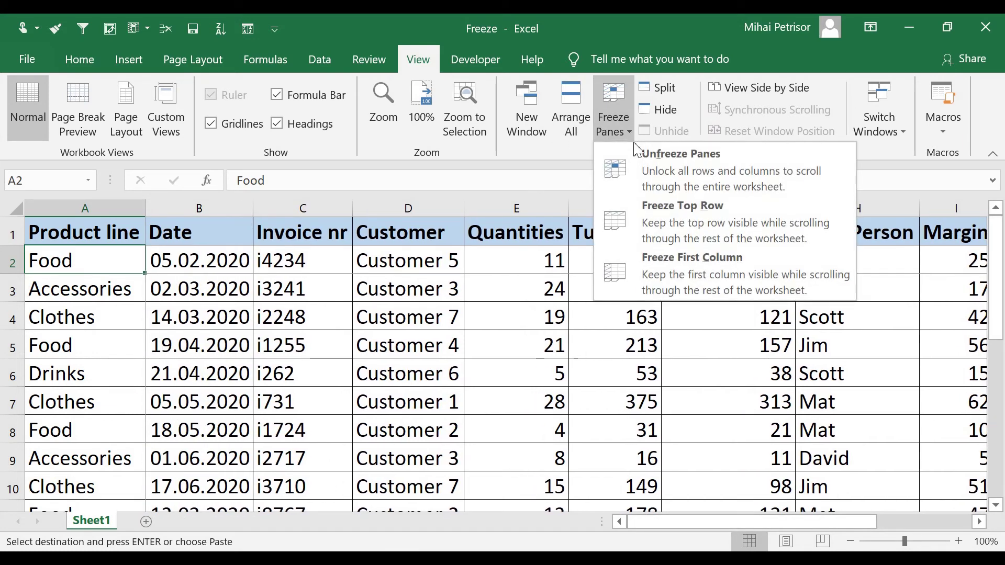
pyautogui.click(670, 168)
pyautogui.scroll(-3, 616, 302)
pyautogui.scroll(3, 615, 302)
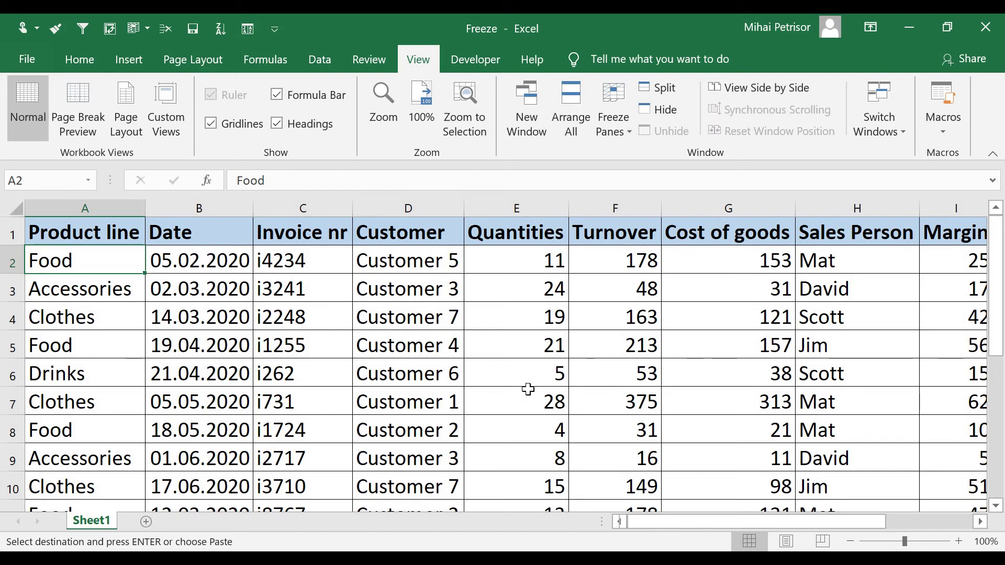
# - Freeze panes at cell D6 to lock rows 1 to 5 and columns A to C
pyautogui.click(437, 376)
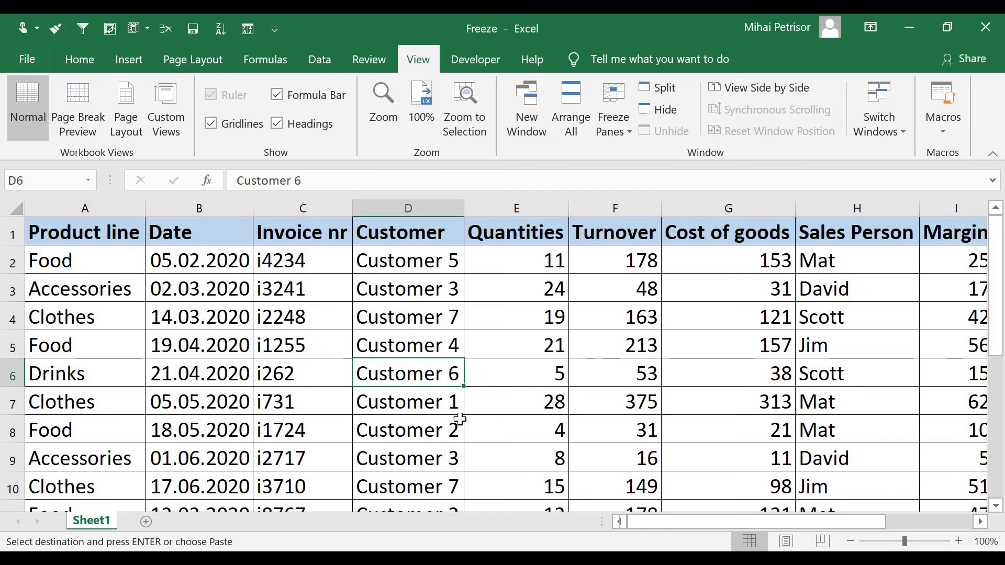
pyautogui.moveTo(444, 263); pyautogui.dragTo(439, 342)
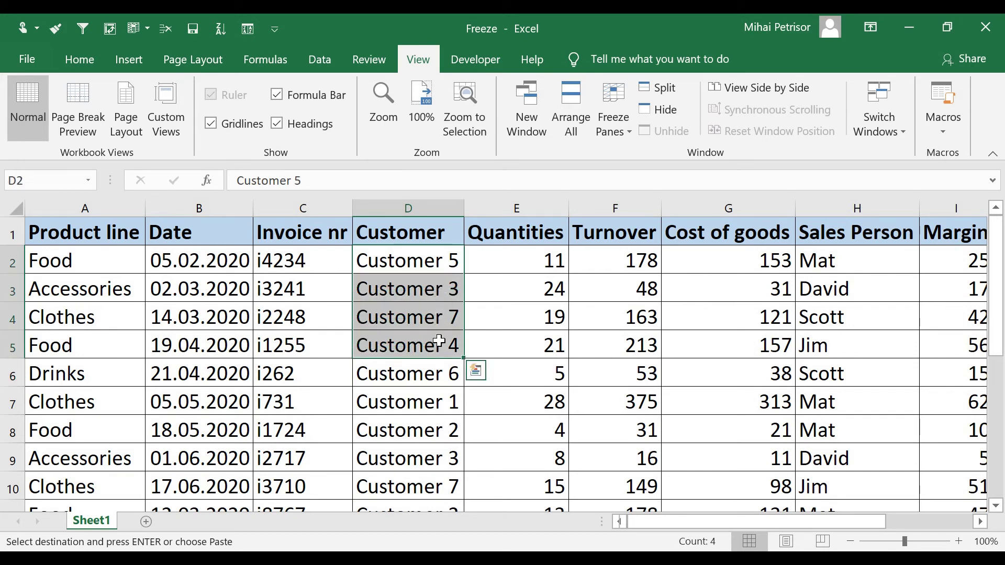
pyautogui.click(437, 378)
pyautogui.click(268, 365)
pyautogui.moveTo(268, 365); pyautogui.dragTo(175, 335)
pyautogui.click(379, 379)
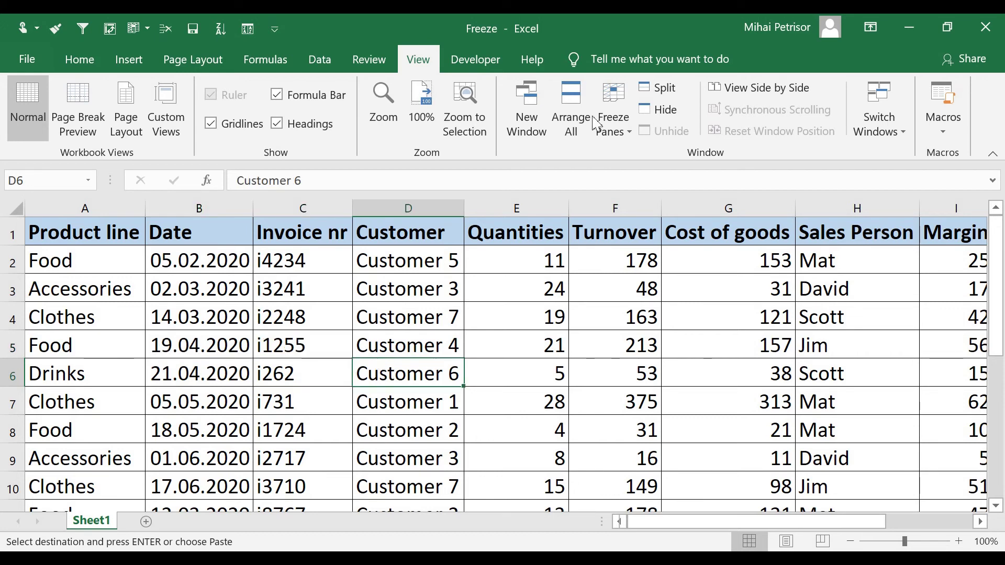
pyautogui.click(634, 140)
pyautogui.click(651, 152)
# - Check frozen rows 1 to 5 against the lower rows and frozen columns A to C against the columns up to Account
pyautogui.scroll(-1, 438, 296)
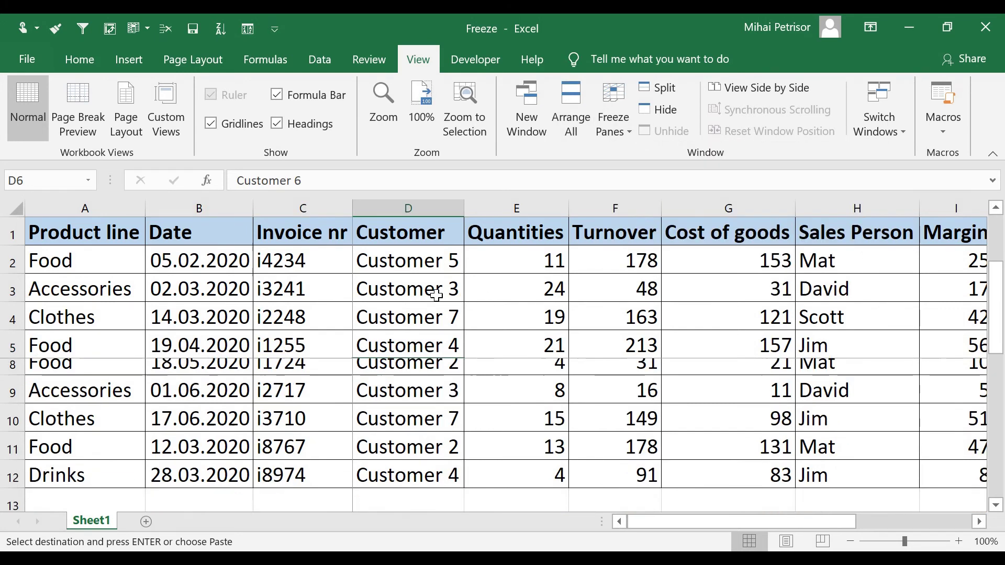
pyautogui.scroll(-1, 436, 296)
pyautogui.scroll(2, 435, 278)
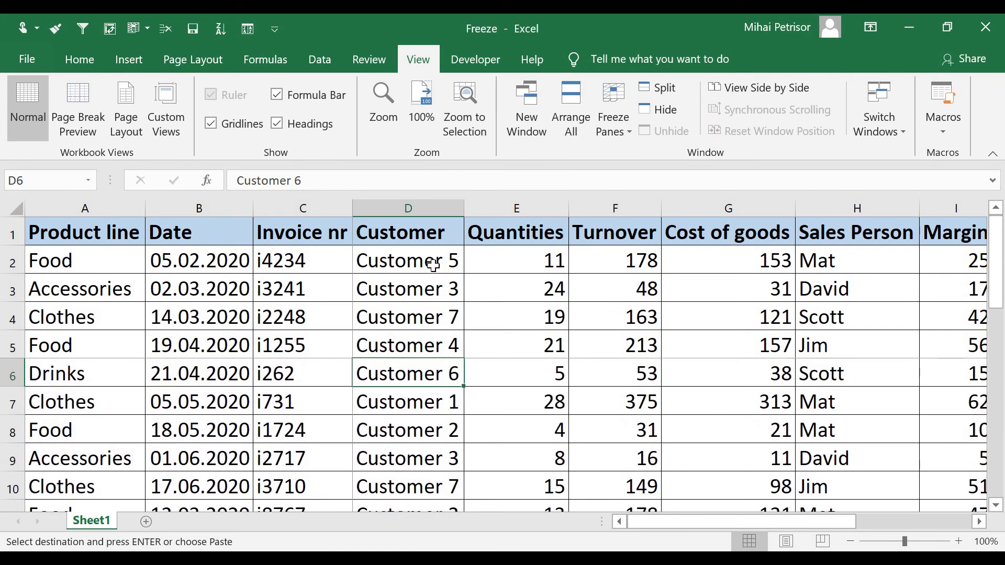
pyautogui.moveTo(433, 266); pyautogui.dragTo(433, 343)
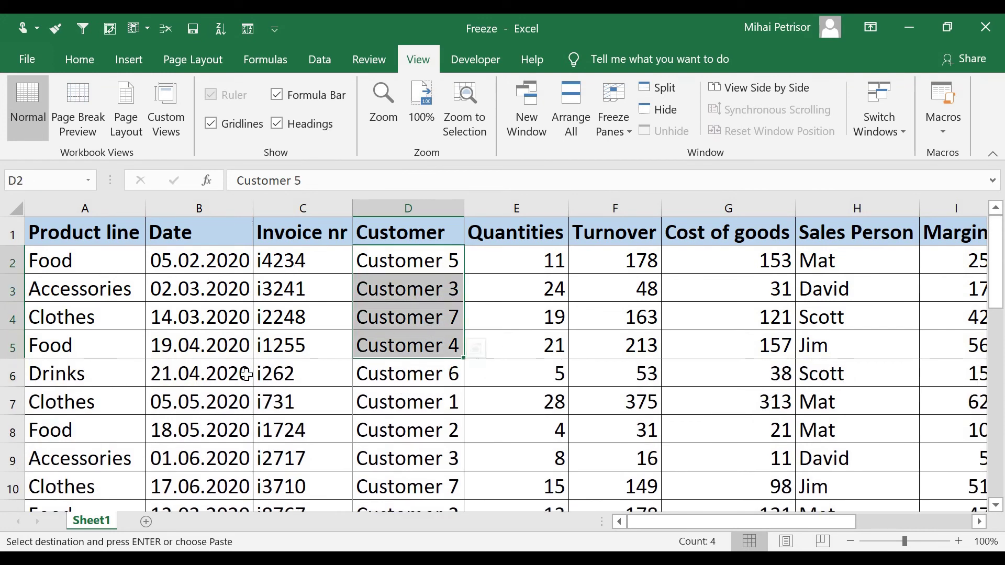
pyautogui.hscroll(4, 597, 480)
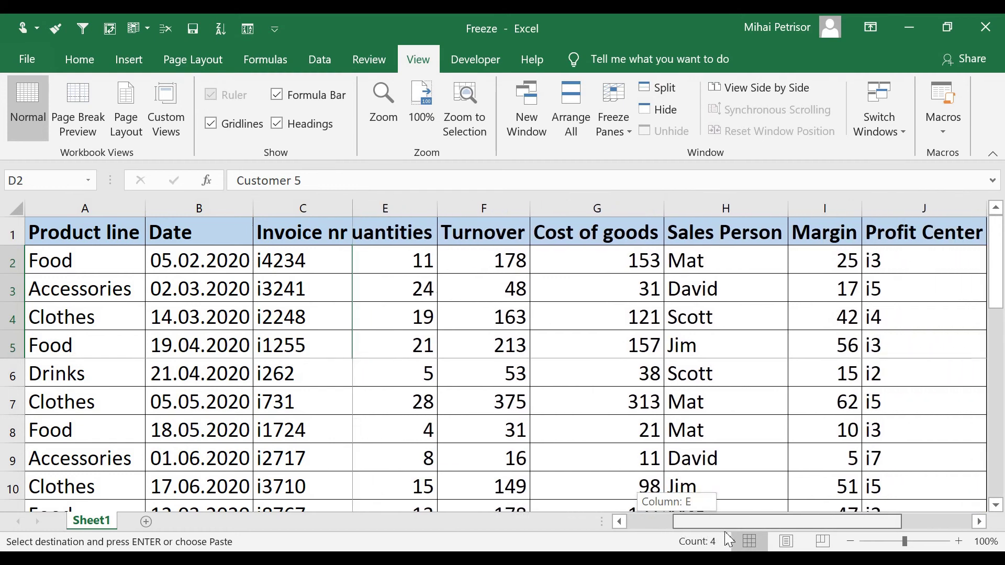
pyautogui.moveTo(293, 209); pyautogui.dragTo(135, 208)
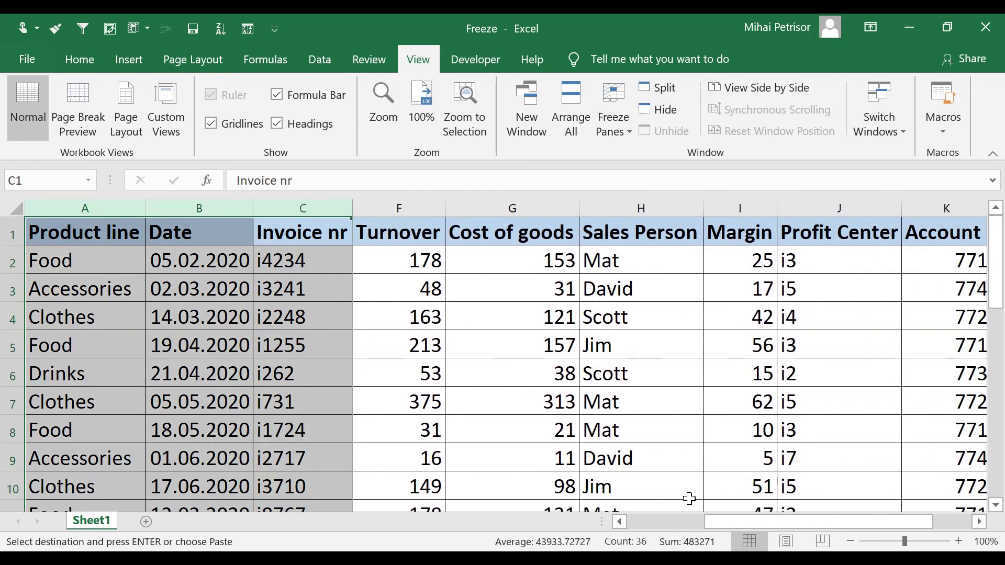
pyautogui.moveTo(766, 522); pyautogui.dragTo(691, 522)
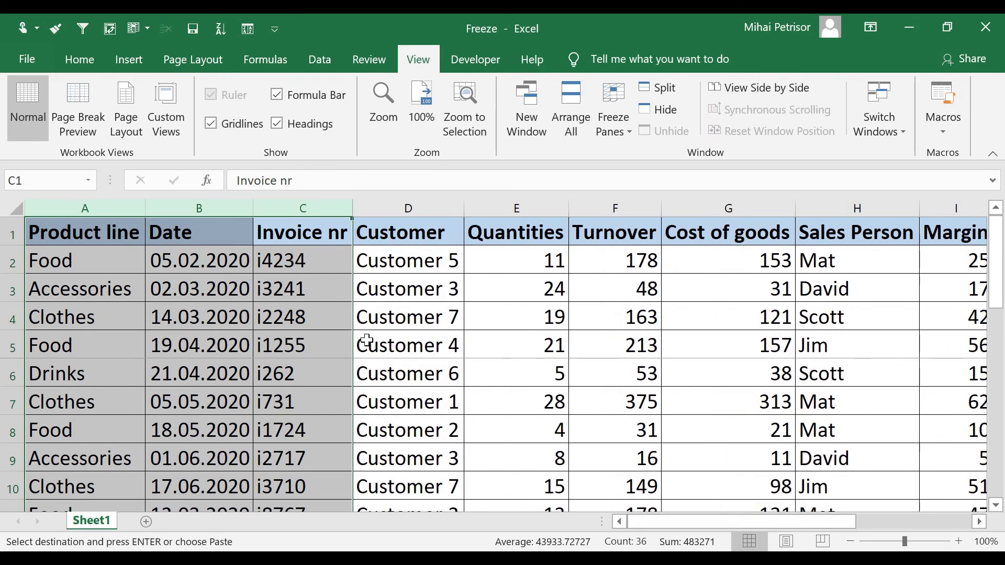
# - Check the rows above and columns beside cell D6 that are frozen against the rest of the table
pyautogui.click(366, 345)
pyautogui.click(401, 382)
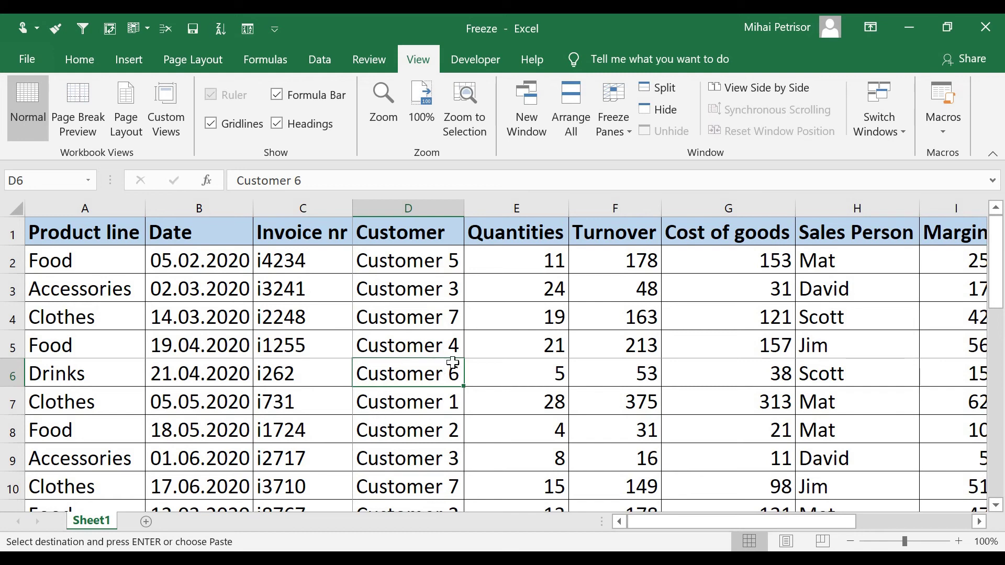
pyautogui.moveTo(717, 523); pyautogui.dragTo(673, 531)
pyautogui.scroll(-3, 471, 402)
pyautogui.scroll(3, 471, 402)
# - Unfreeze the panes set at cell D6 and check that the table's rows and columns scroll freely
pyautogui.click(615, 128)
pyautogui.click(610, 164)
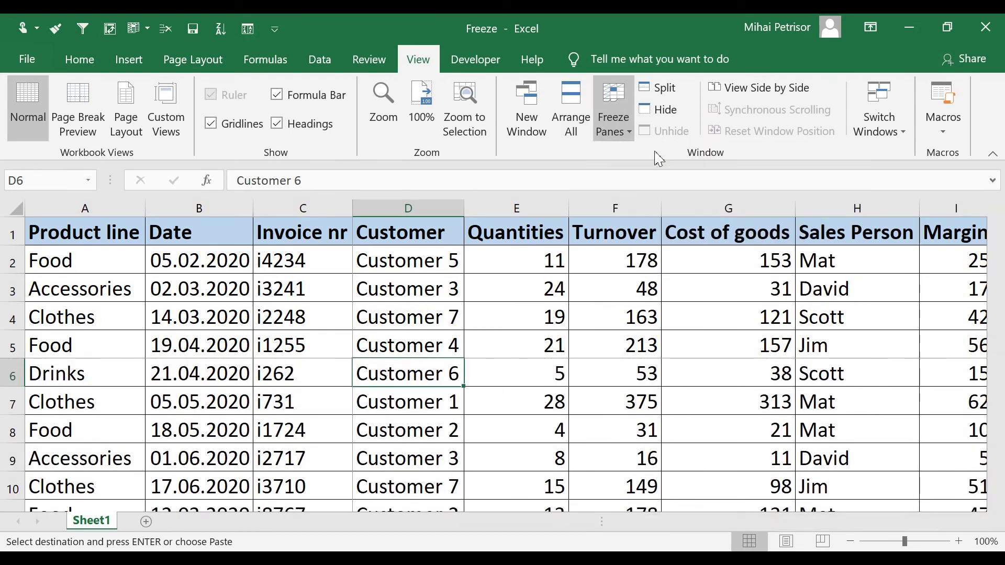
pyautogui.click(348, 341)
pyautogui.scroll(-2, 437, 329)
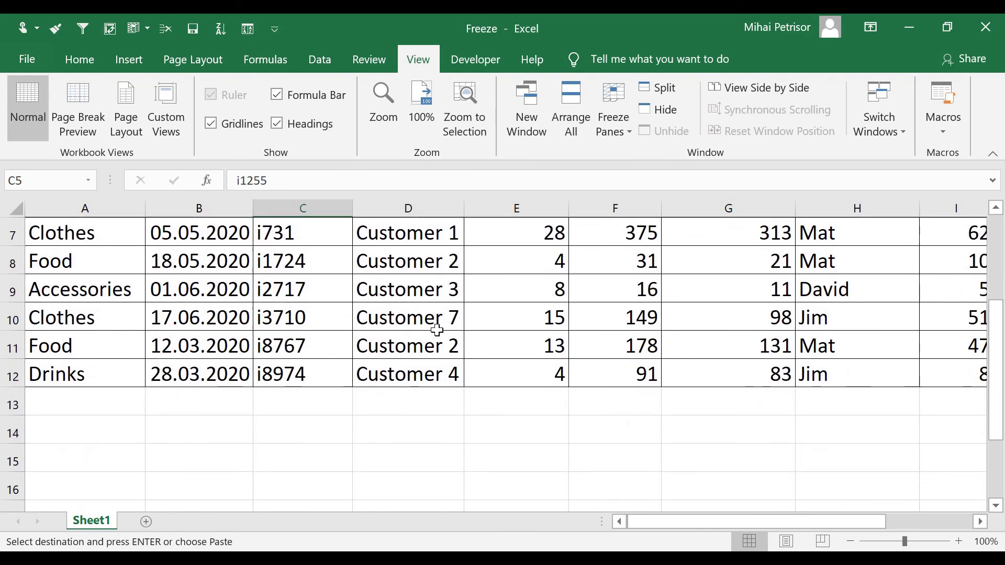
pyautogui.scroll(2, 428, 316)
pyautogui.moveTo(742, 524)
pyautogui.mouseDown()
pyautogui.moveTo(863, 523)
pyautogui.moveTo(742, 524)
pyautogui.mouseUp()
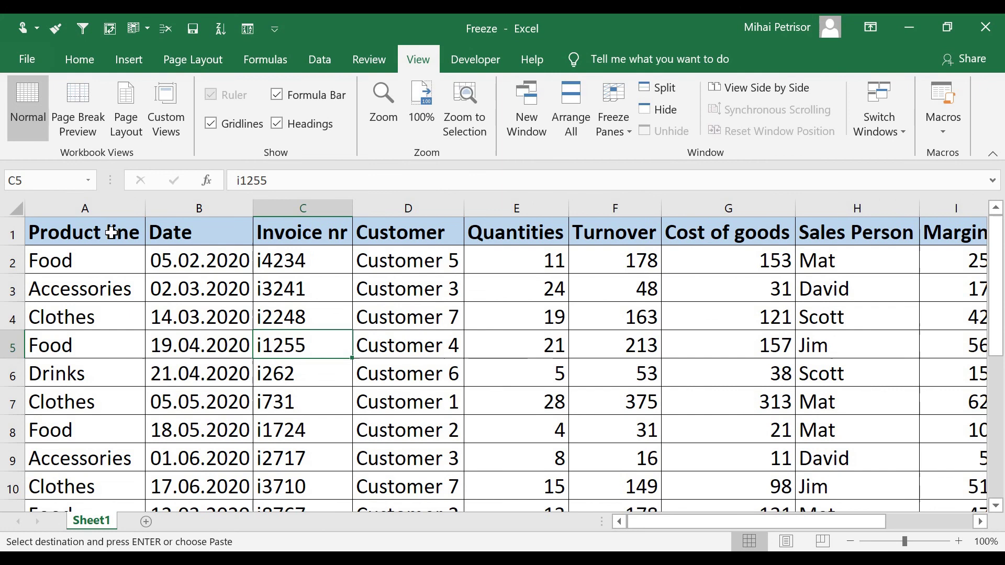
# - Review the Freeze Panes options and examine the unfrozen table's header and data rows
pyautogui.click(94, 265)
pyautogui.scroll(-1, 417, 343)
pyautogui.scroll(1, 430, 345)
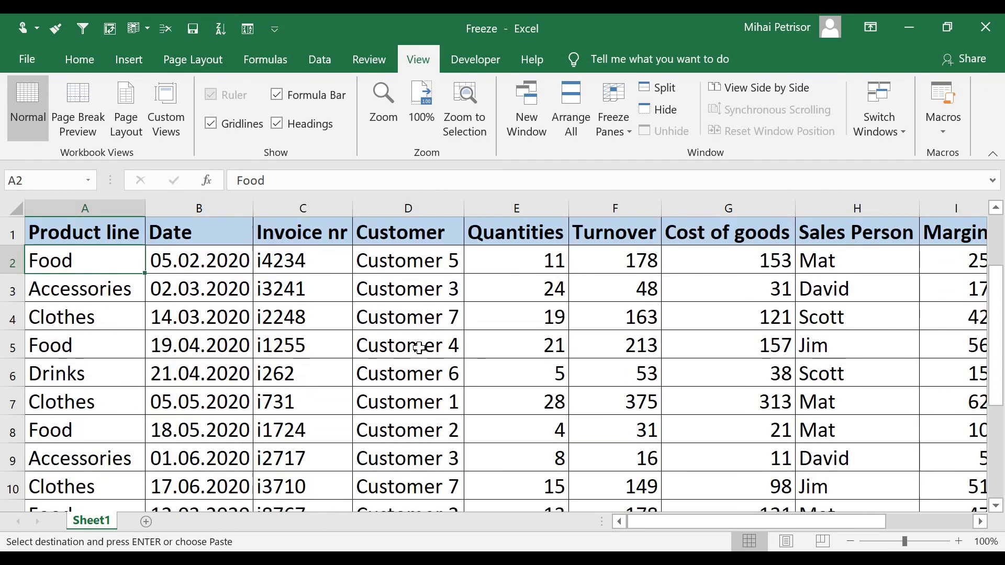
pyautogui.click(586, 323)
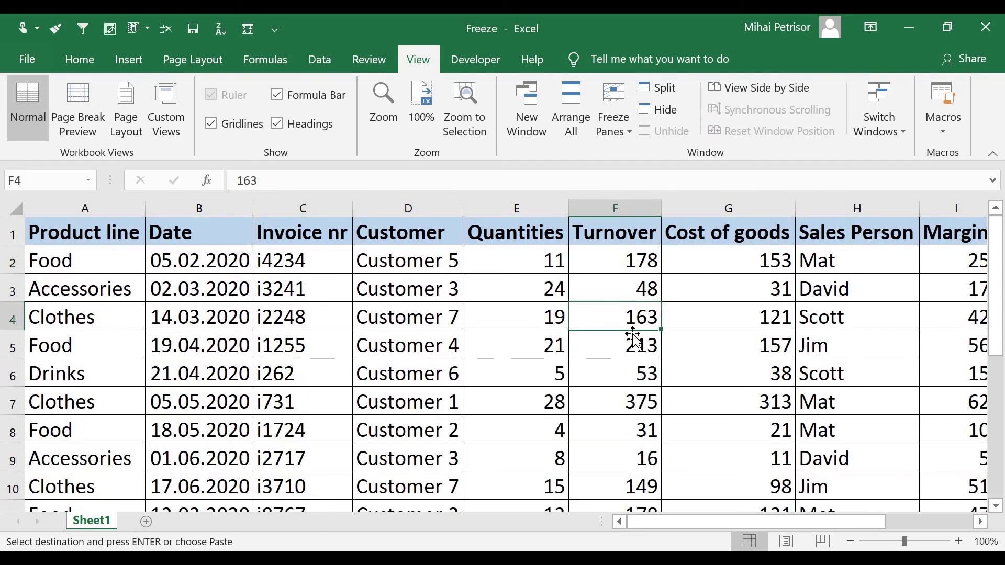
pyautogui.click(518, 237)
pyautogui.click(616, 128)
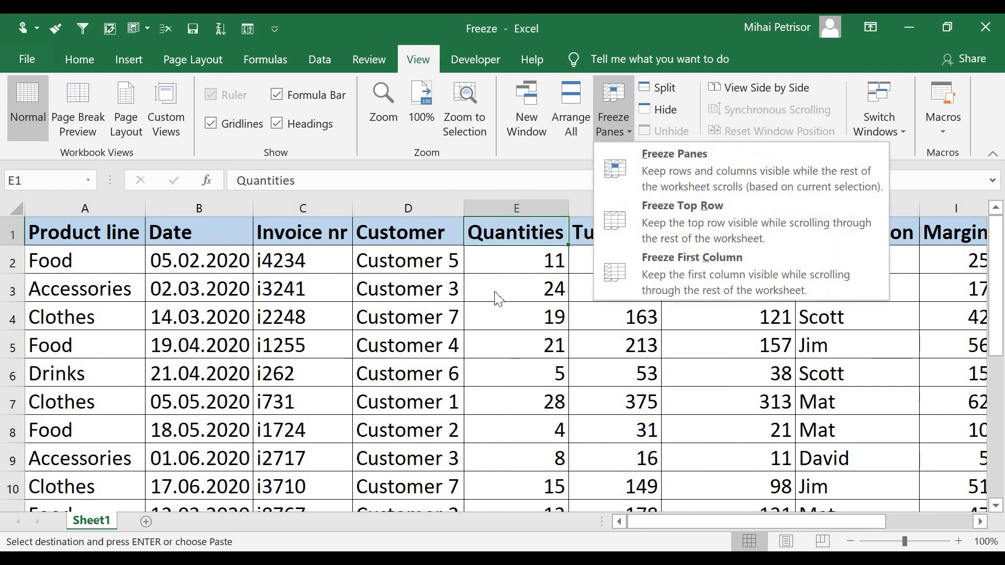
pyautogui.click(459, 348)
pyautogui.scroll(-1, 463, 348)
pyautogui.scroll(1, 463, 348)
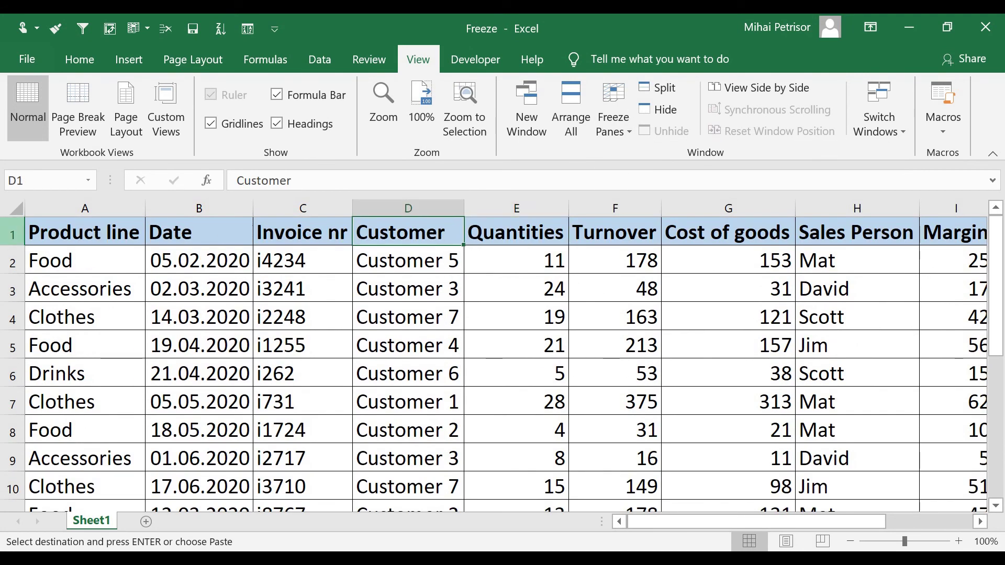
# - Examine how header row 1 and the Product line and Date columns behave when scrolling the unfrozen table
pyautogui.click(11, 233)
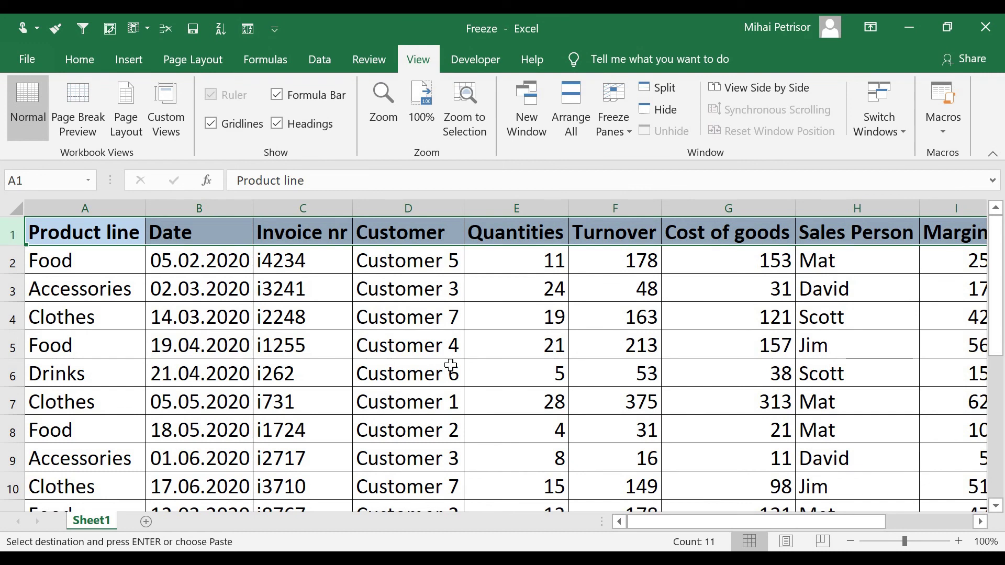
pyautogui.click(512, 336)
pyautogui.scroll(-5, 516, 333)
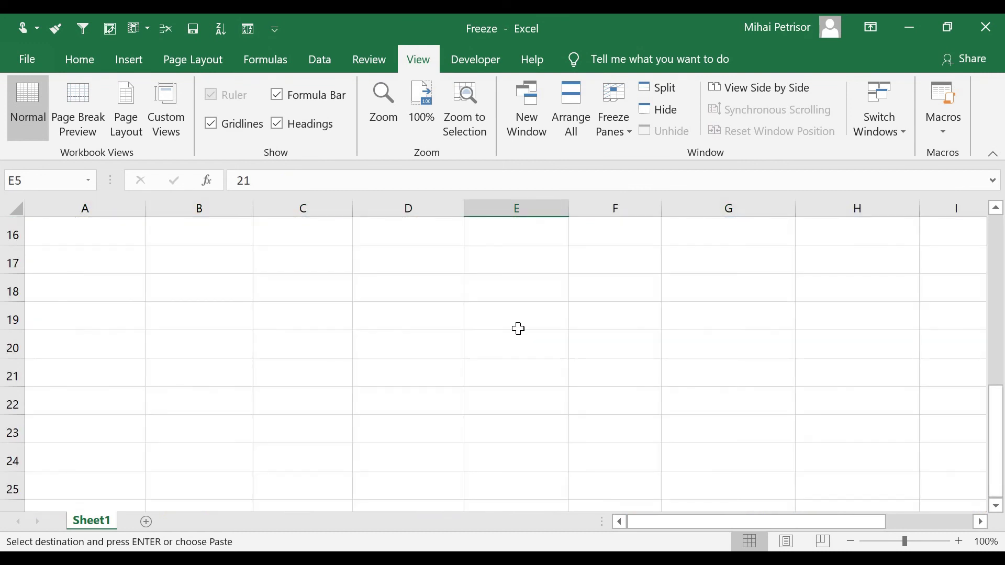
pyautogui.scroll(5, 518, 330)
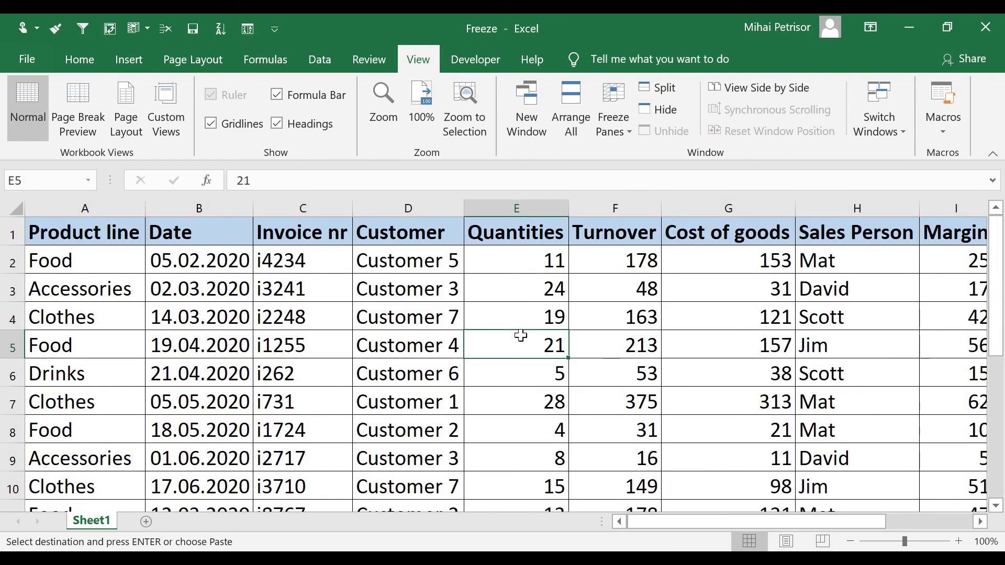
pyautogui.moveTo(759, 522)
pyautogui.mouseDown()
pyautogui.moveTo(856, 539)
pyautogui.moveTo(743, 526)
pyautogui.mouseUp()
pyautogui.click(109, 212)
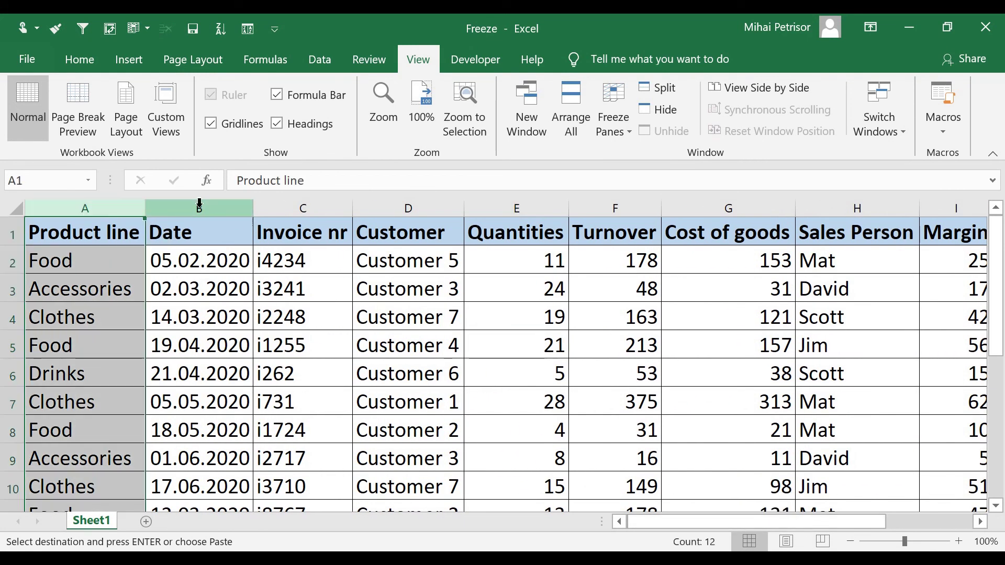
pyautogui.click(199, 207)
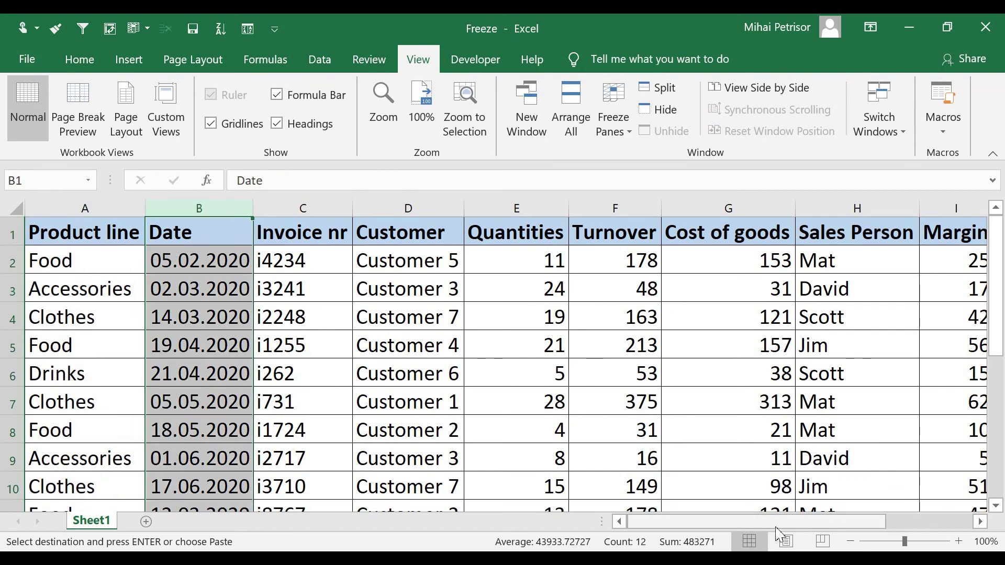
pyautogui.moveTo(767, 521)
pyautogui.mouseDown()
pyautogui.moveTo(781, 527)
pyautogui.moveTo(755, 523)
pyautogui.mouseUp()
# - Freeze the worksheet's top row and check the header row against the lower rows and further columns
pyautogui.click(426, 245)
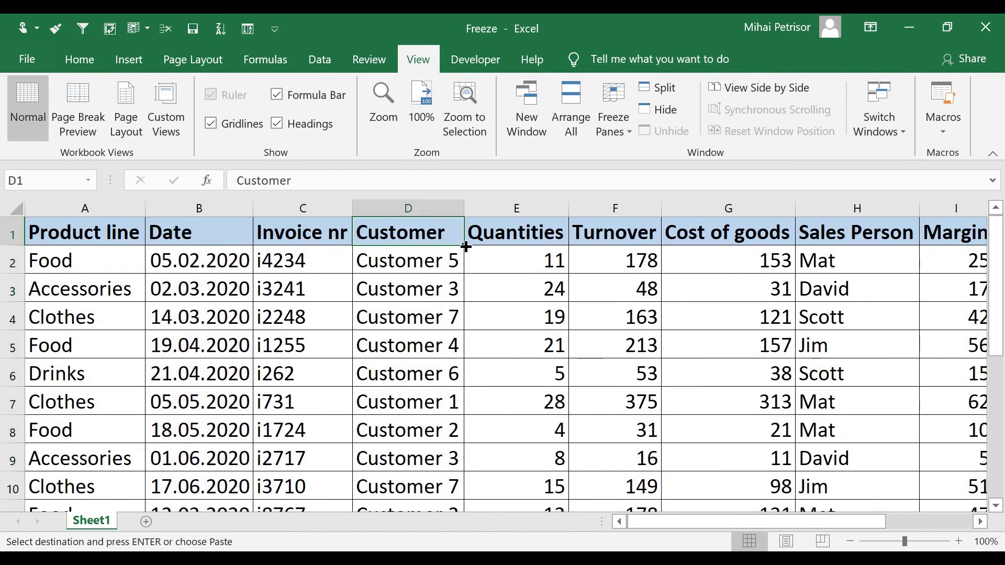
pyautogui.click(611, 131)
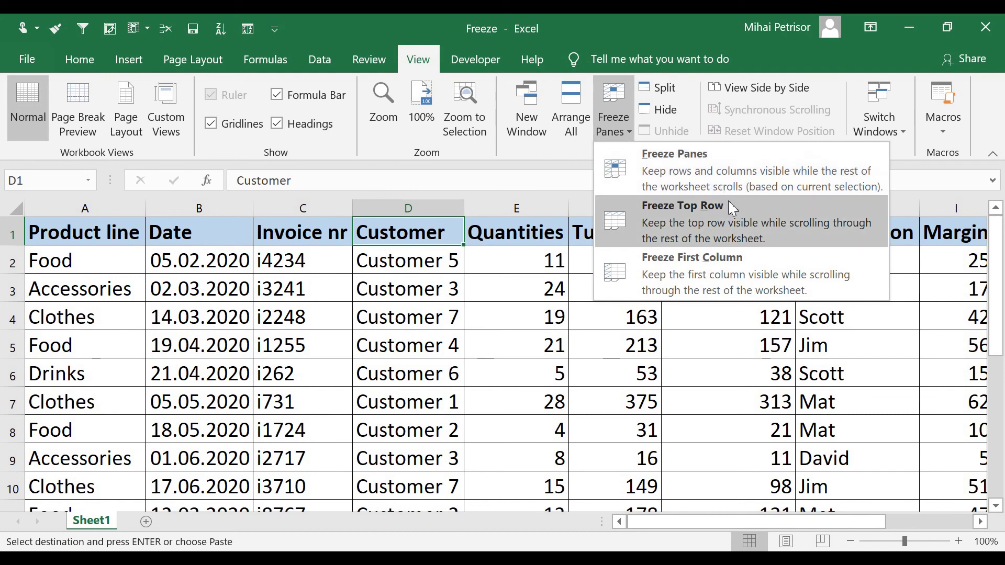
pyautogui.click(724, 229)
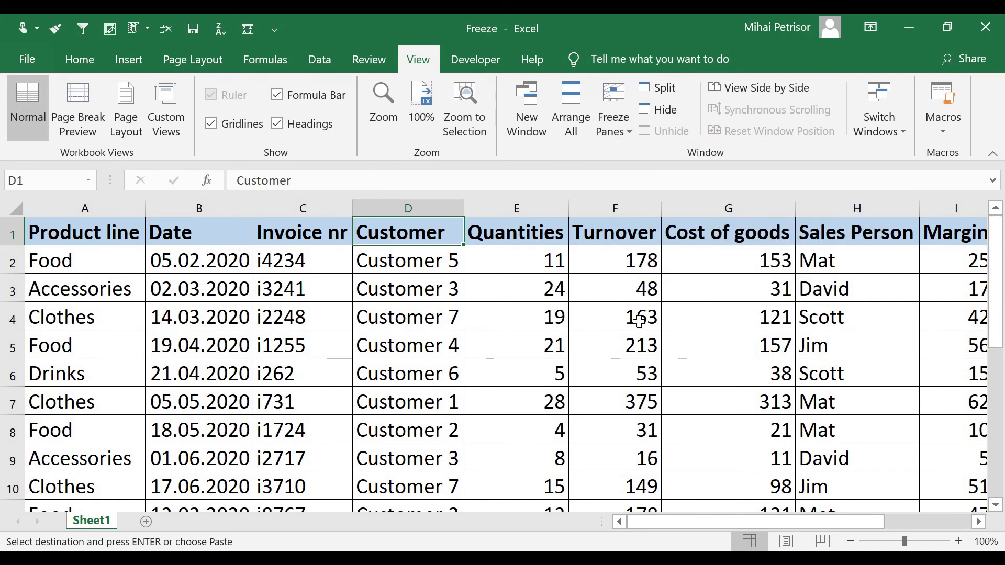
pyautogui.scroll(-3, 626, 332)
pyautogui.scroll(3, 626, 333)
pyautogui.click(649, 355)
pyautogui.moveTo(816, 522); pyautogui.dragTo(904, 530)
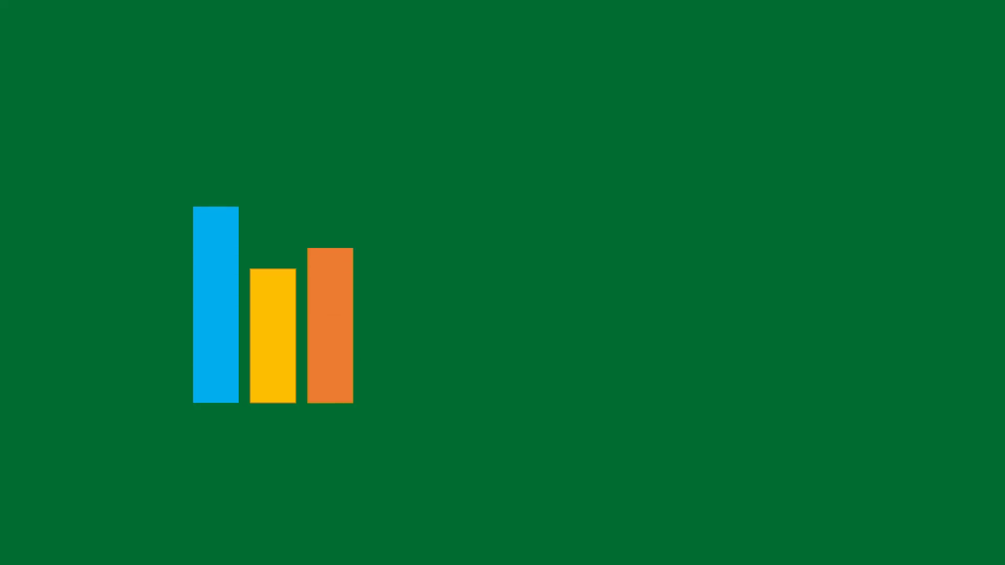